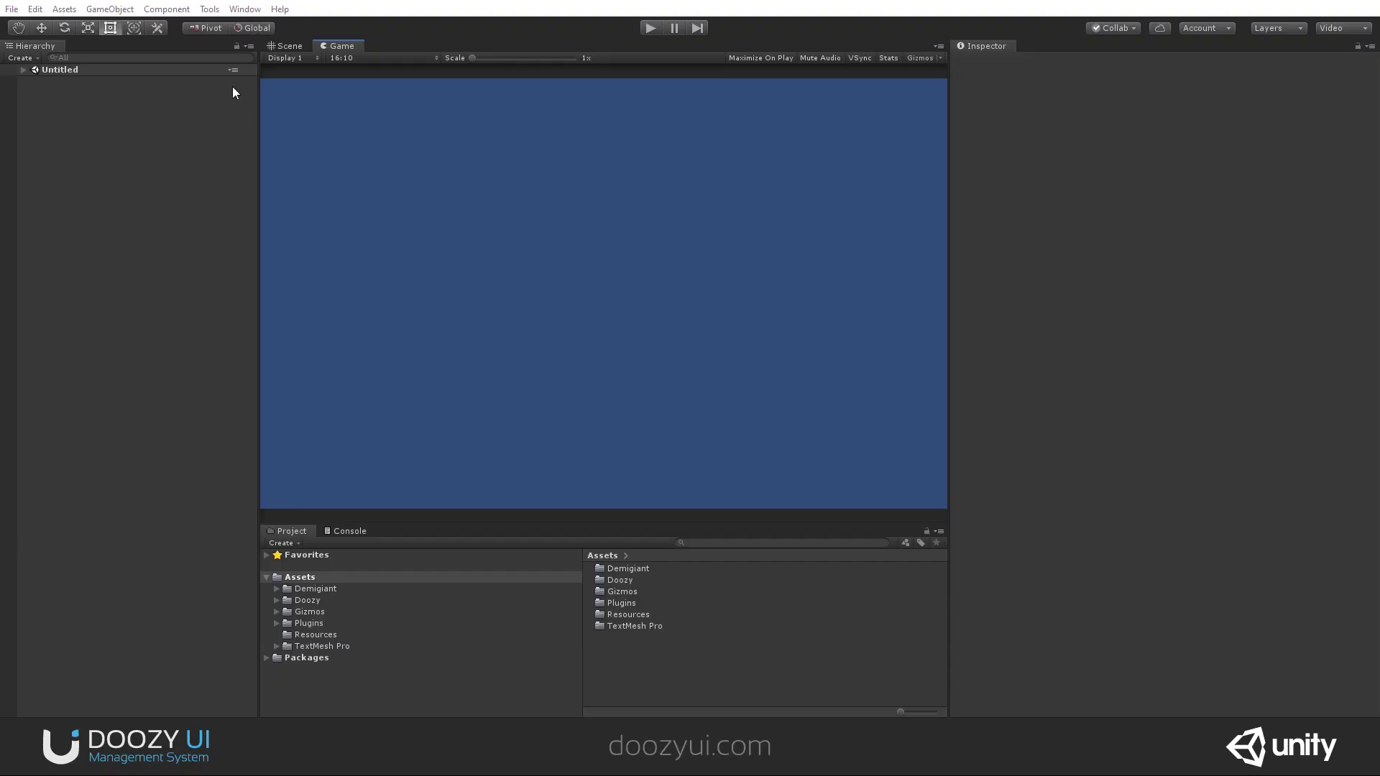
Open the Doozy UI Control Panel using the Alt+D shortcut.
left_click(209, 8)
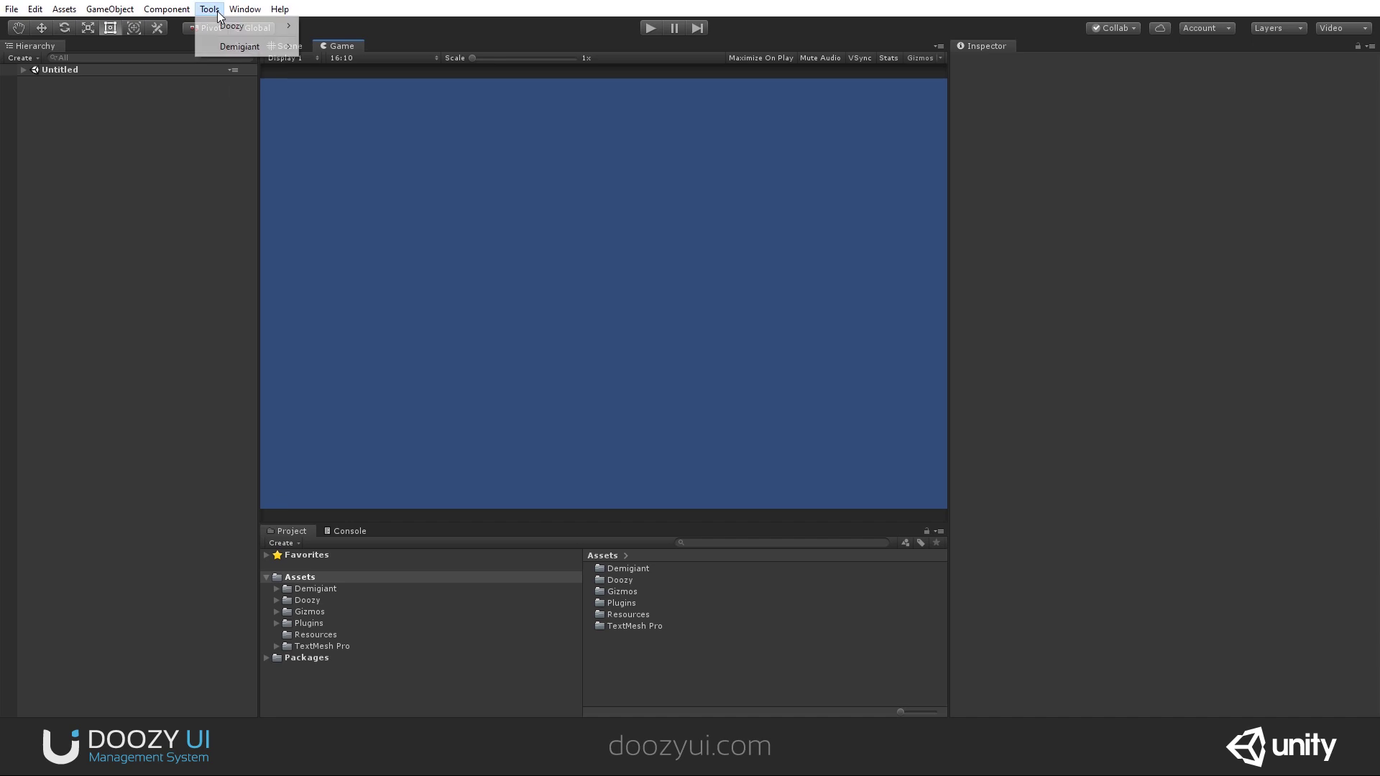
mouse_move(244, 26)
left_click(361, 28)
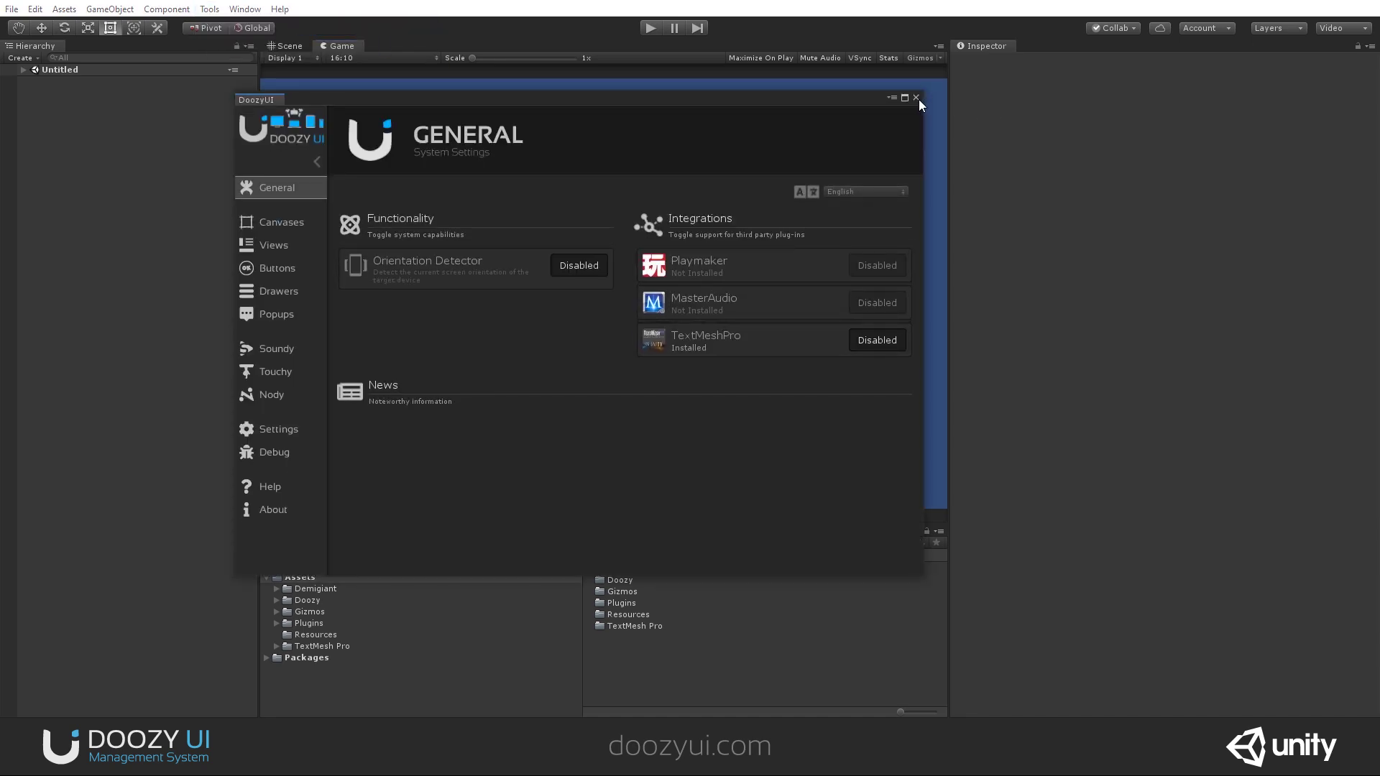
left_click(917, 98)
left_click(210, 8)
mouse_move(244, 26)
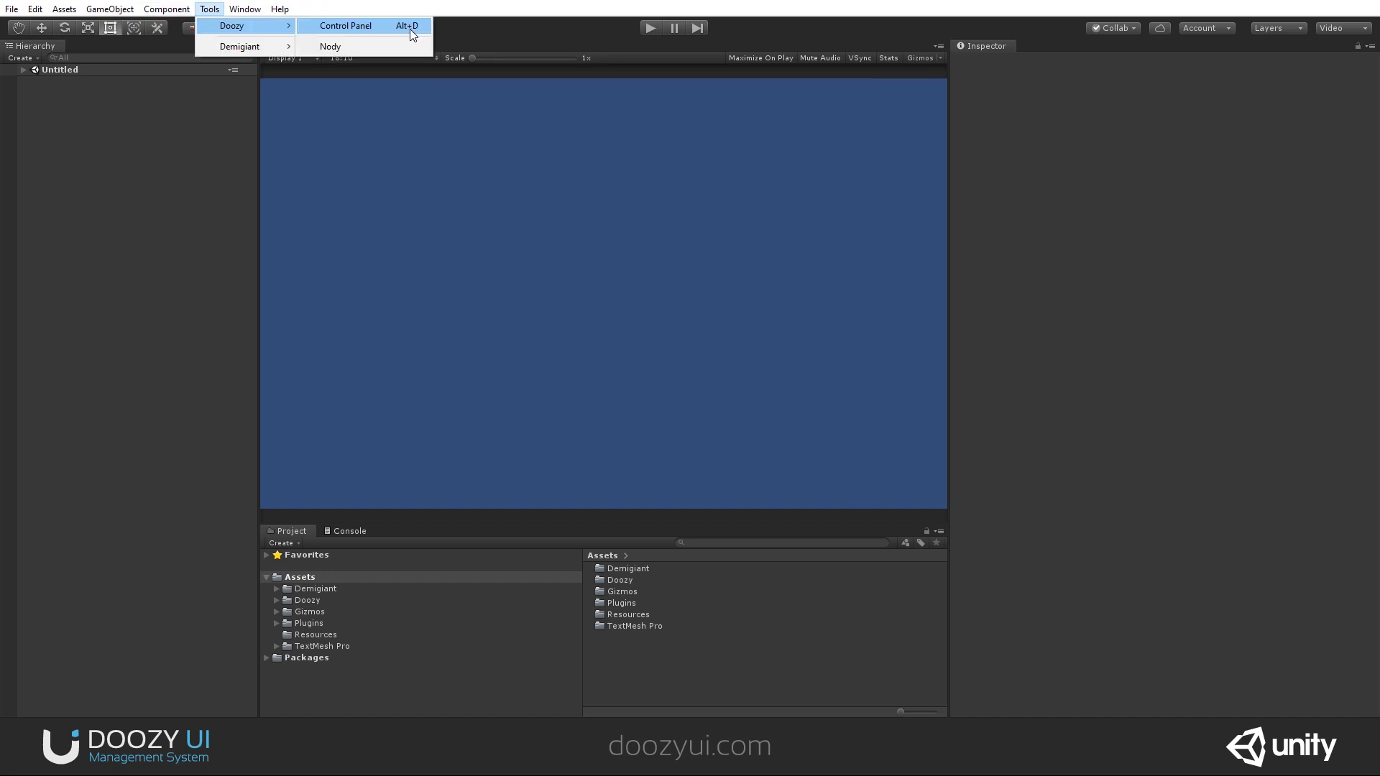
key("alt")
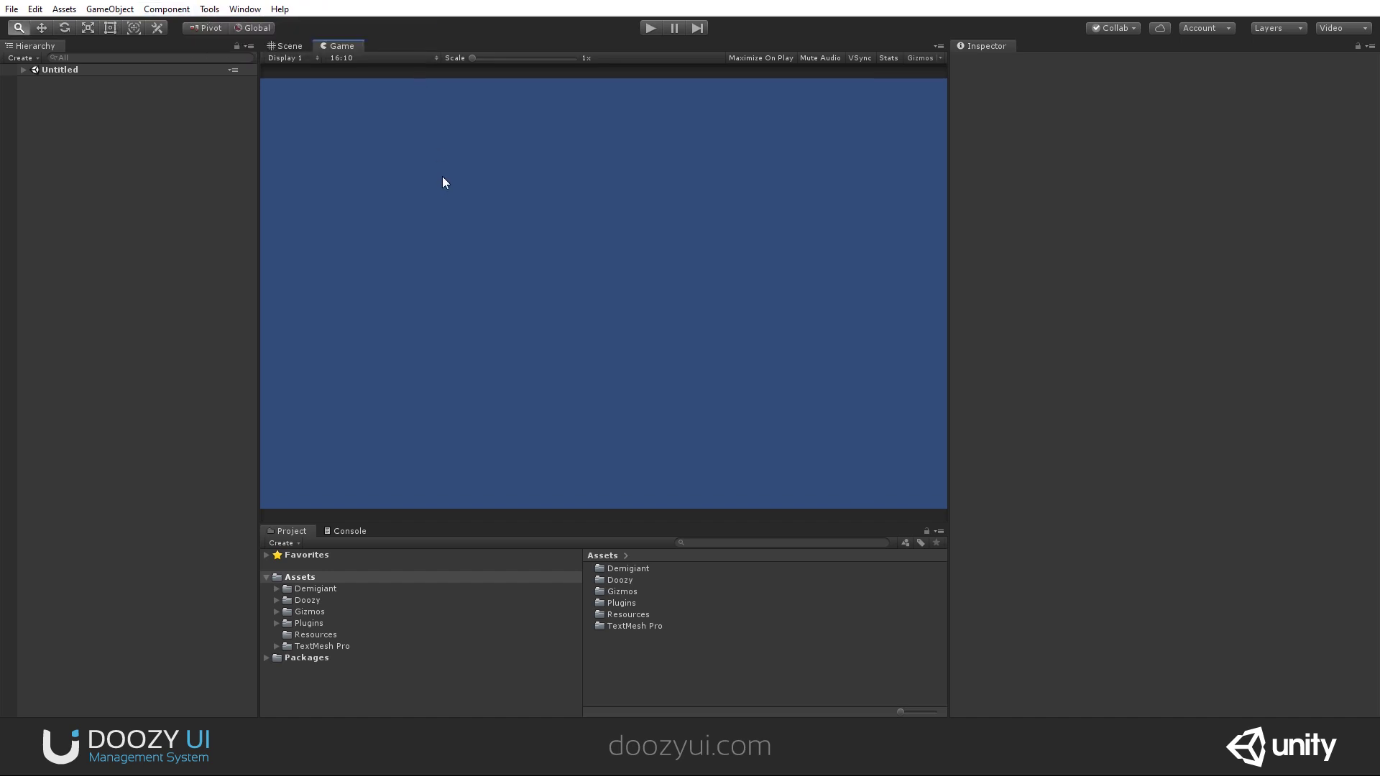
key("alt+d")
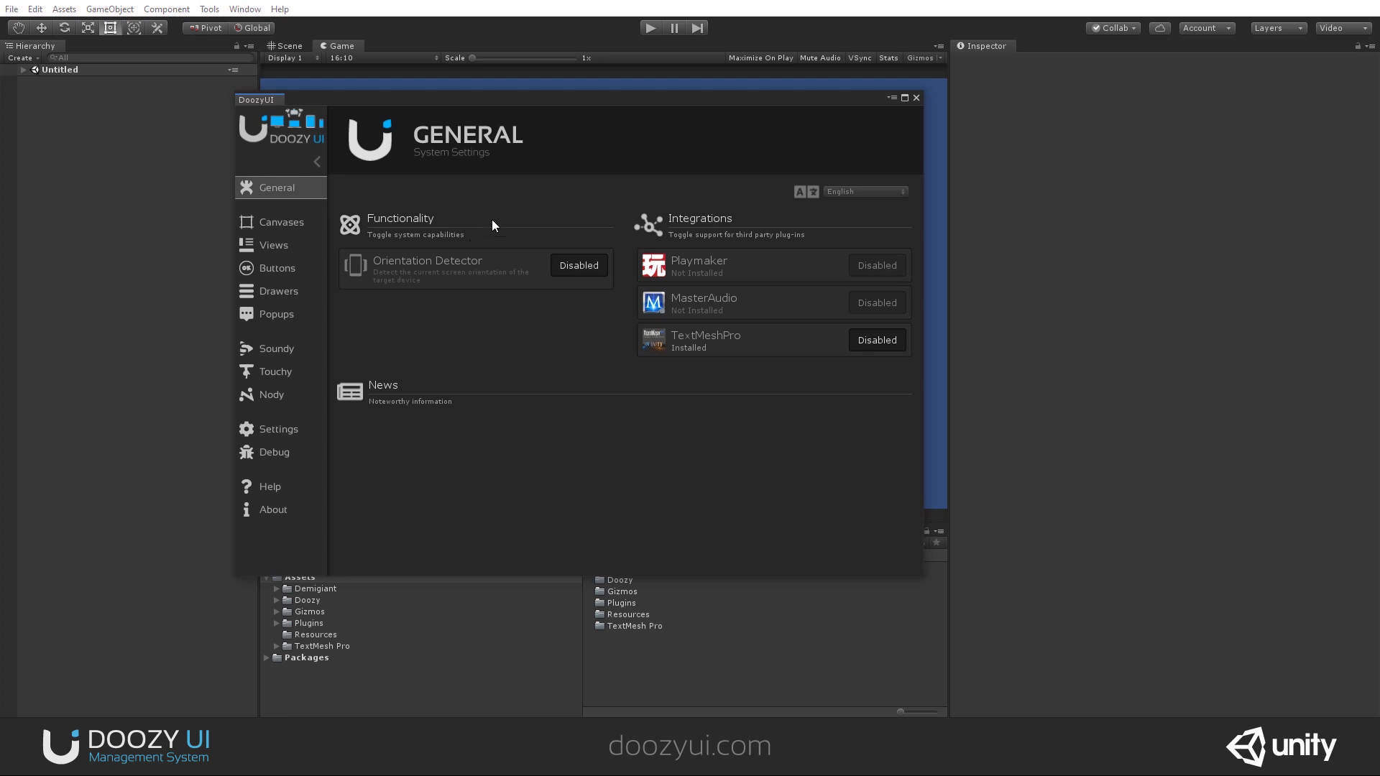
Toggle Orientation Detector on and off three times, leaving it Disabled.
left_click(577, 268)
left_click(578, 267)
left_click(596, 268)
left_click(590, 269)
left_click(555, 265)
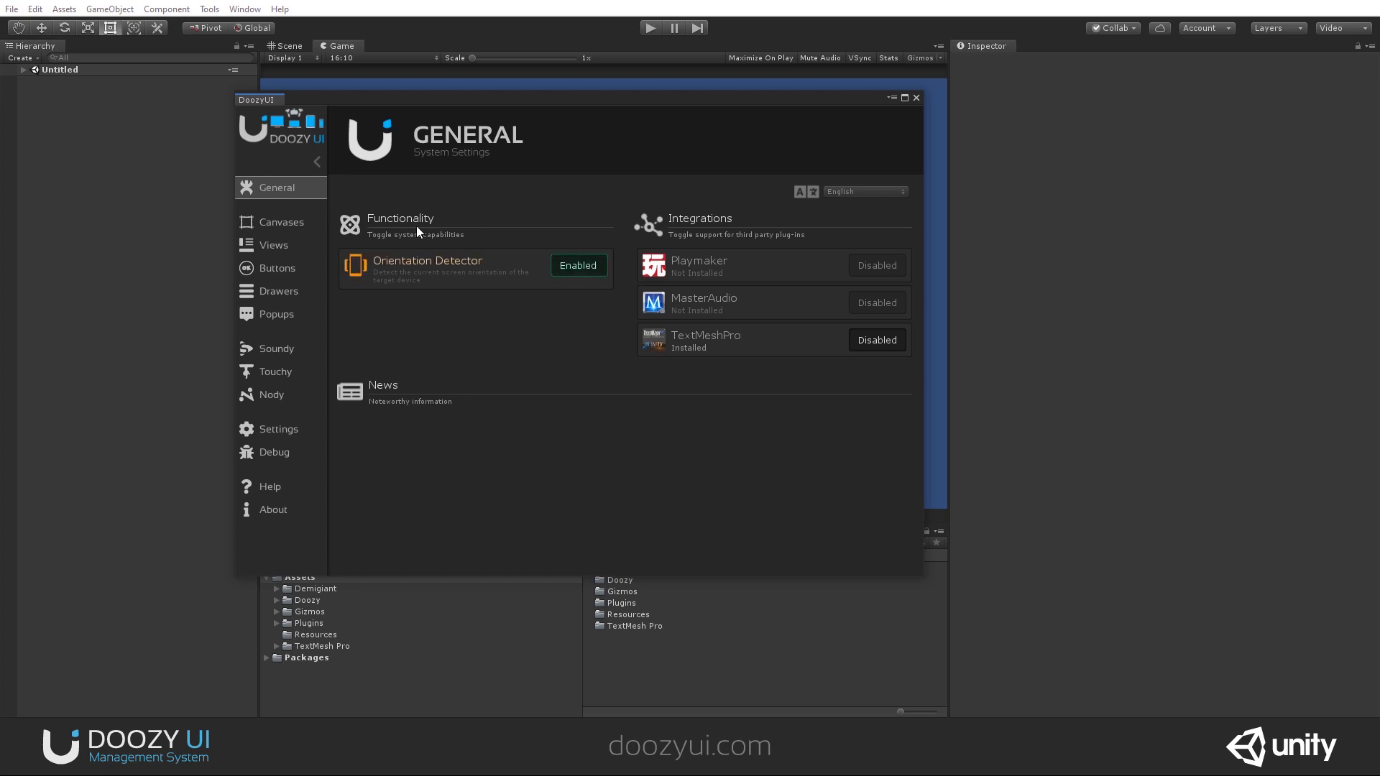
left_click(559, 268)
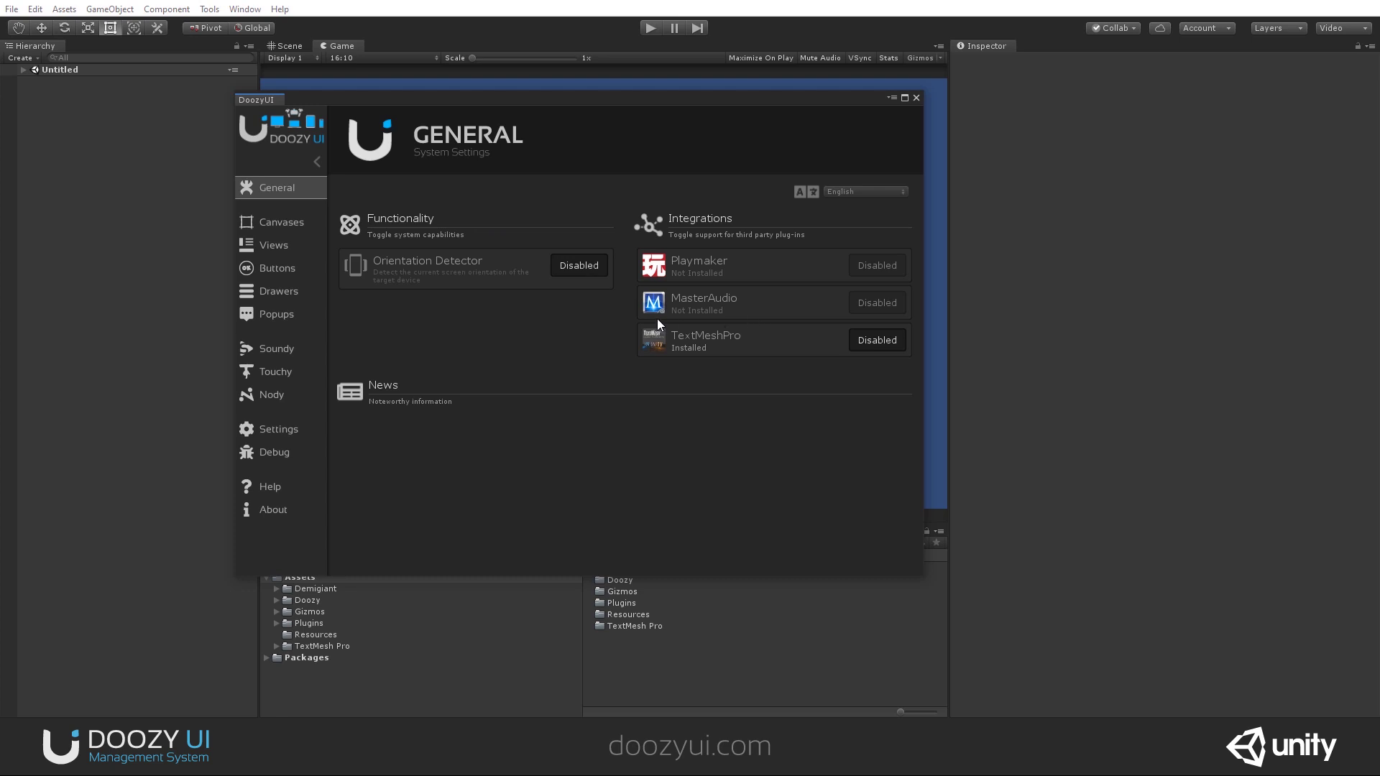
left_click(880, 343)
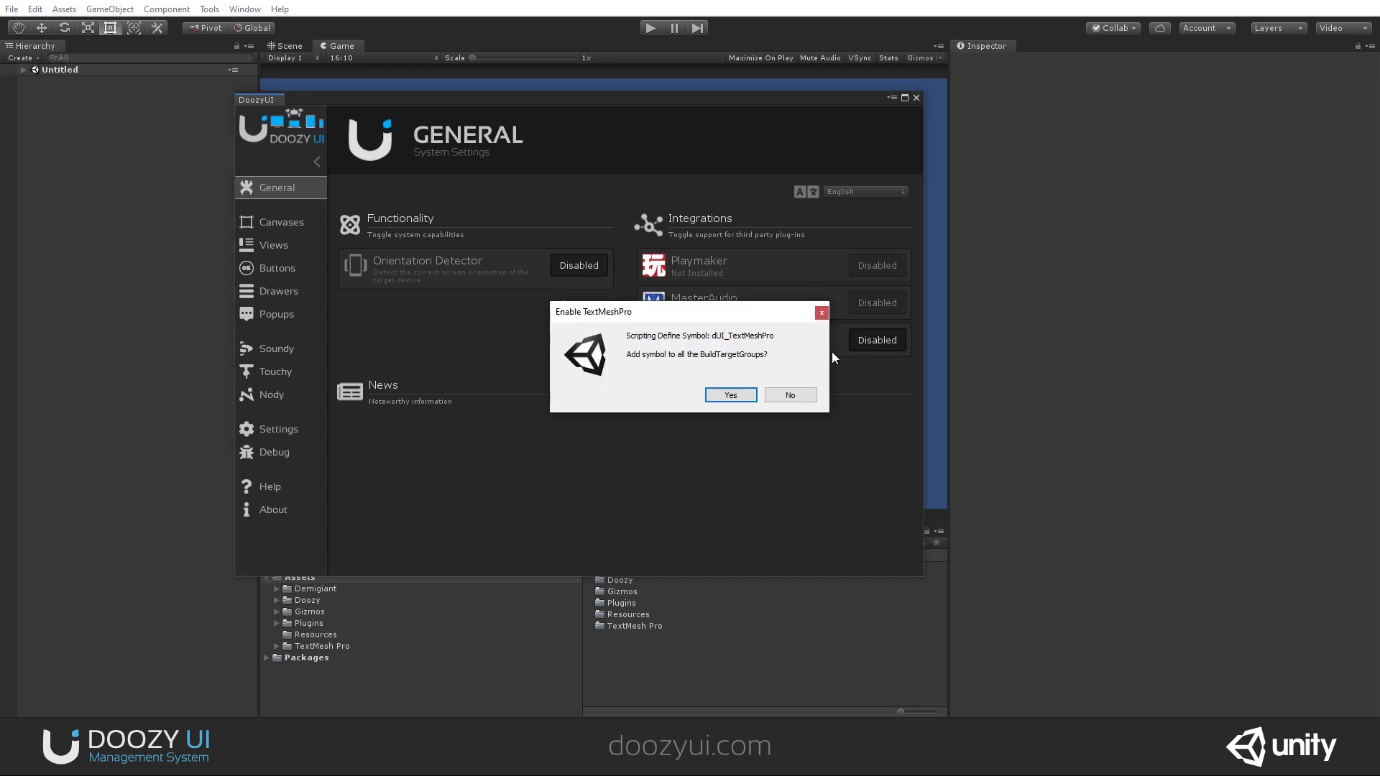
left_click_drag(706, 312, 543, 298)
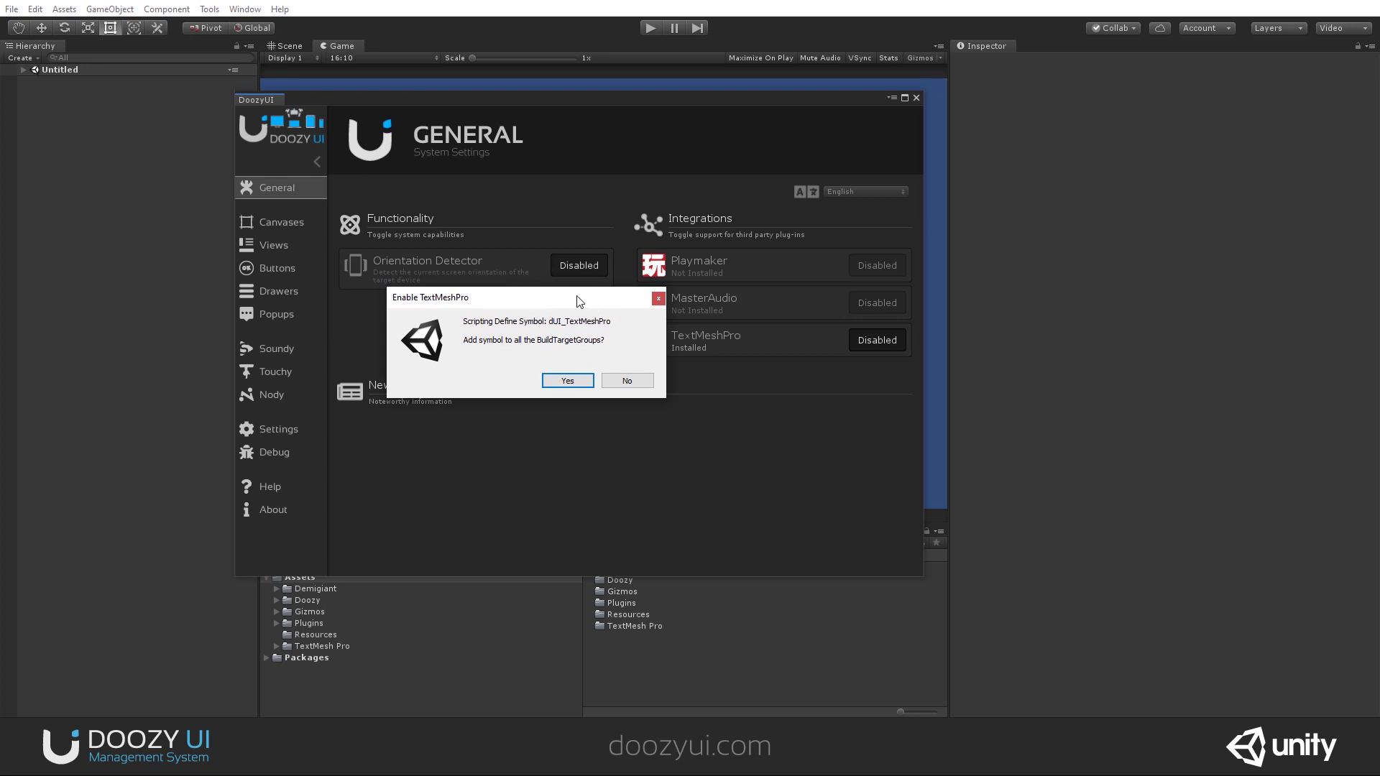
mouse_move(577, 299)
left_mouse_down()
mouse_move(549, 276)
mouse_move(568, 297)
left_mouse_up()
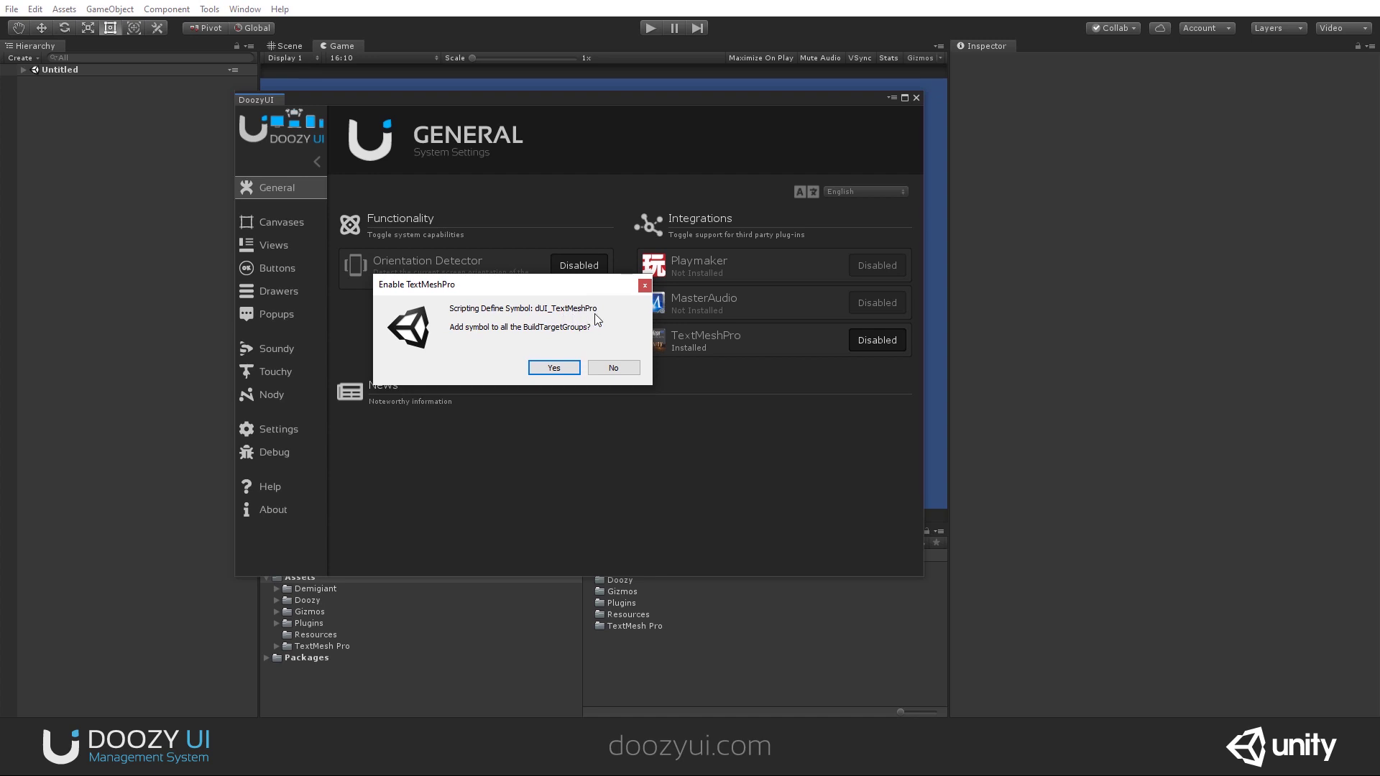
left_click_drag(592, 287, 551, 318)
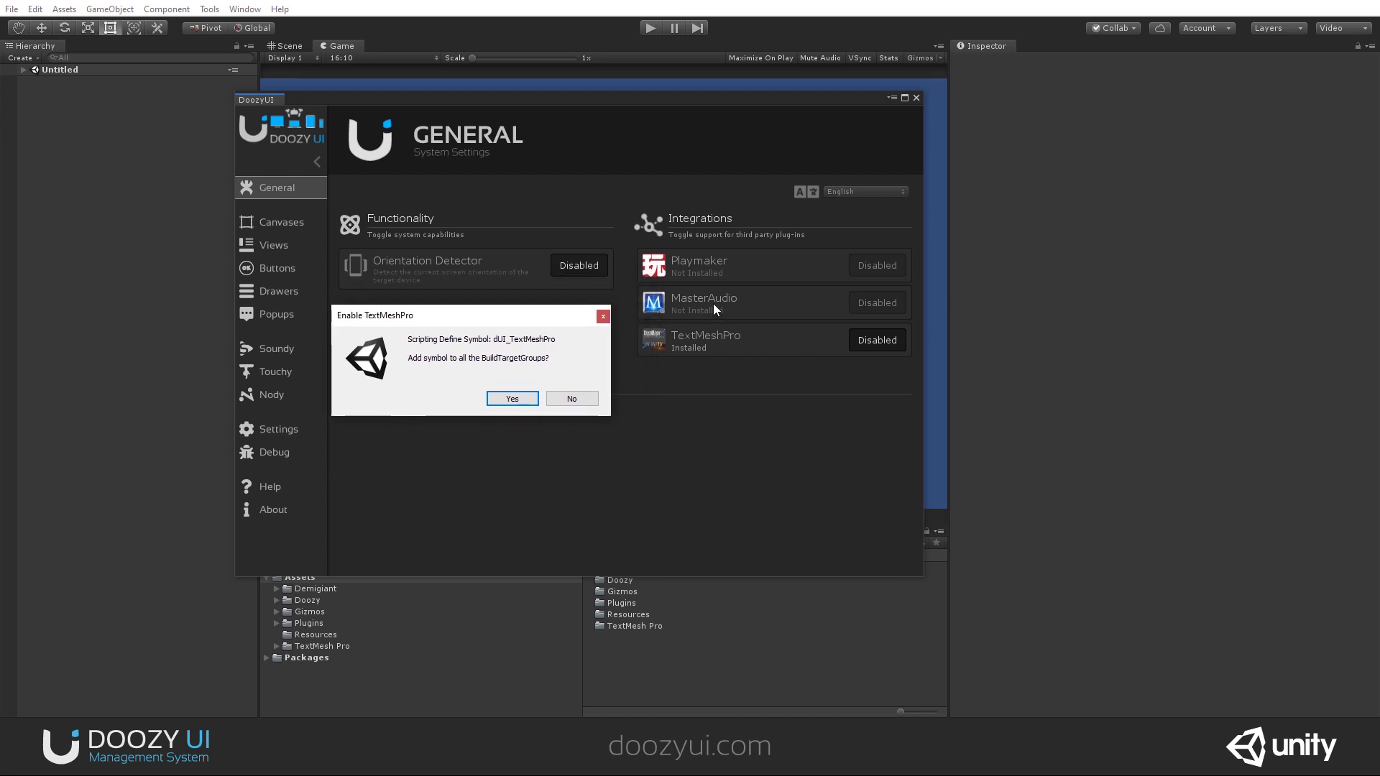
left_click_drag(536, 317, 553, 285)
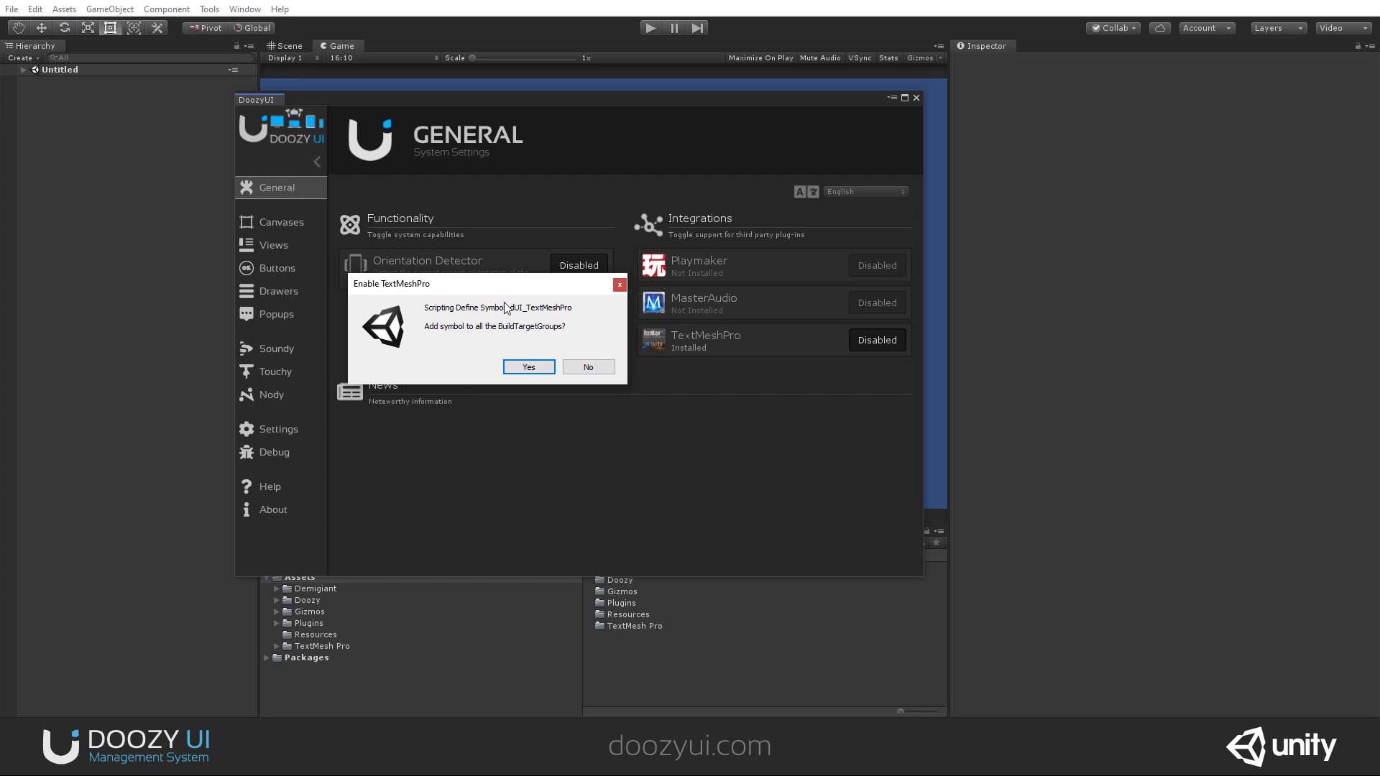
left_click(619, 285)
Open Project Settings on the Player page.
left_click(34, 9)
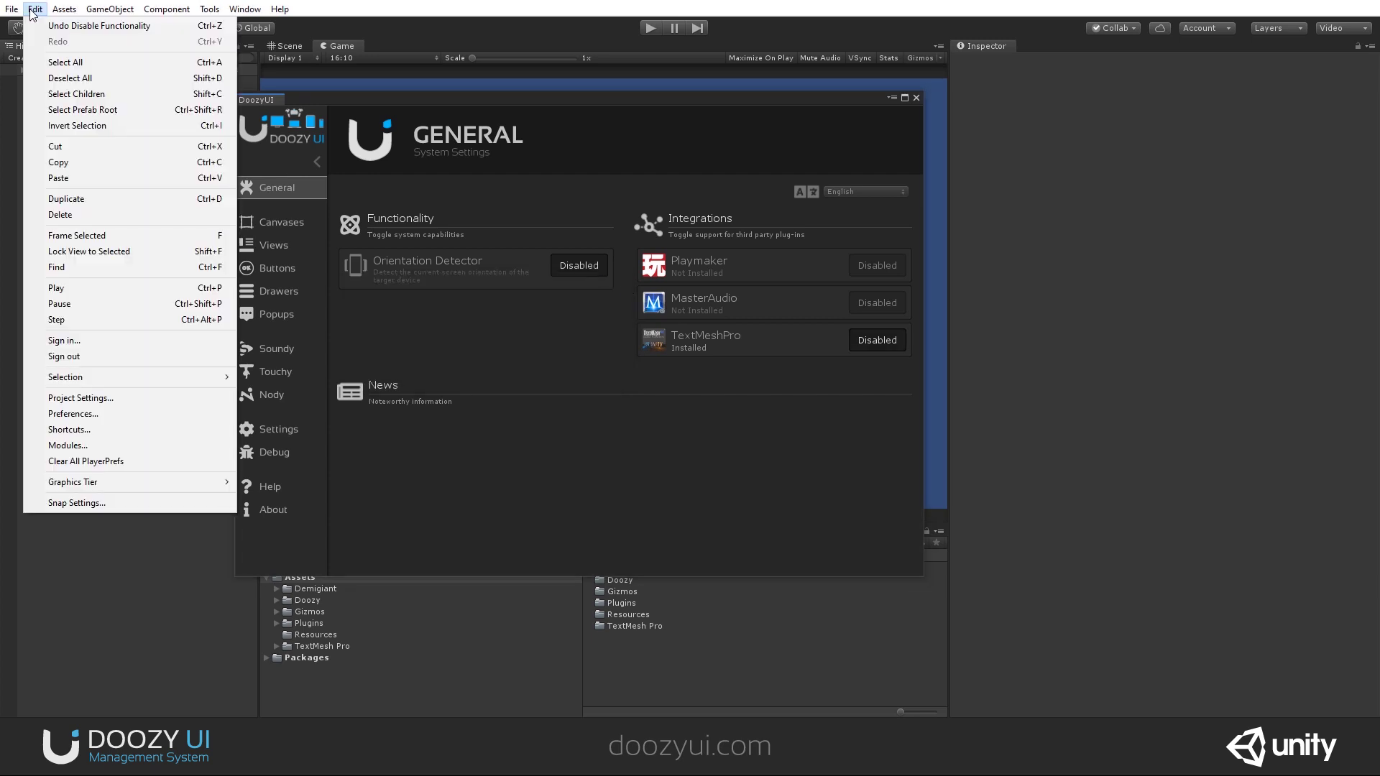
left_click(139, 399)
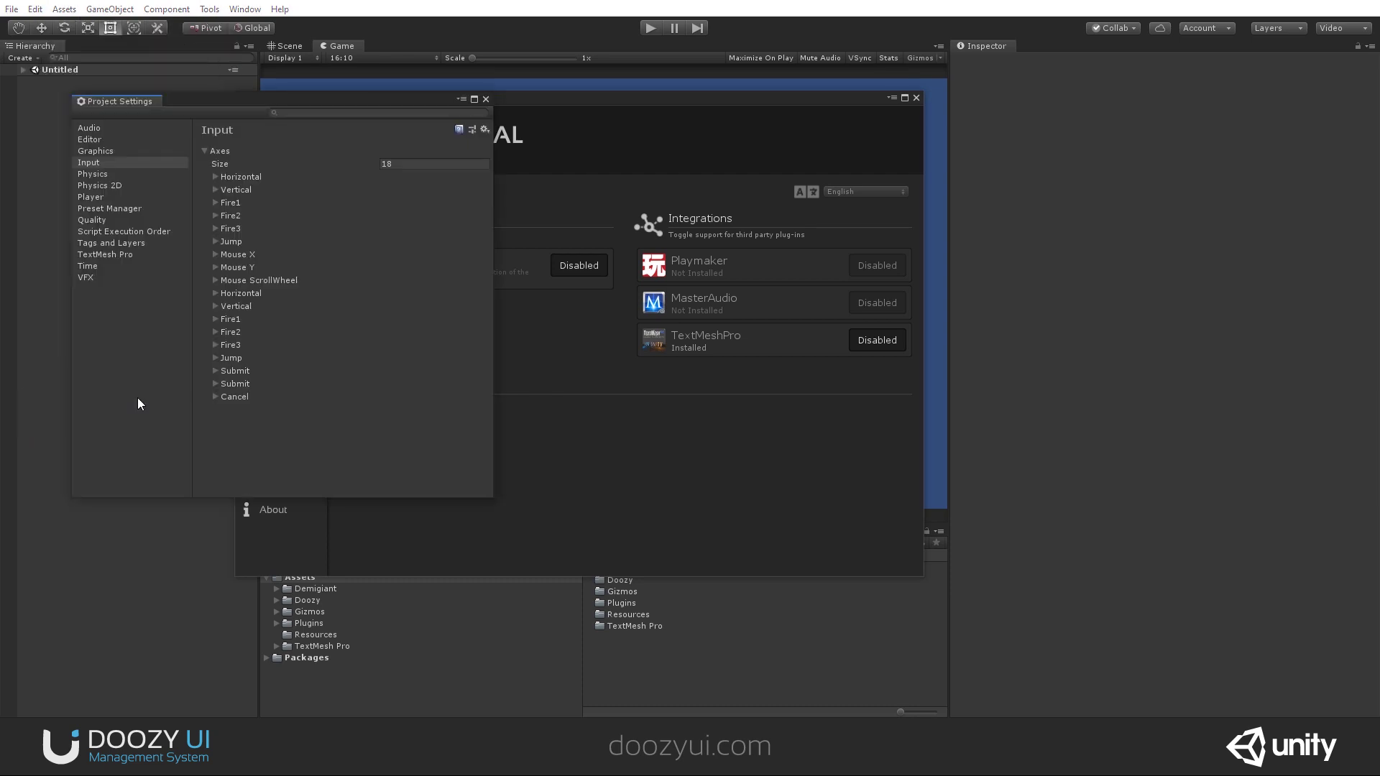
left_click(97, 196)
left_click_drag(497, 248, 744, 249)
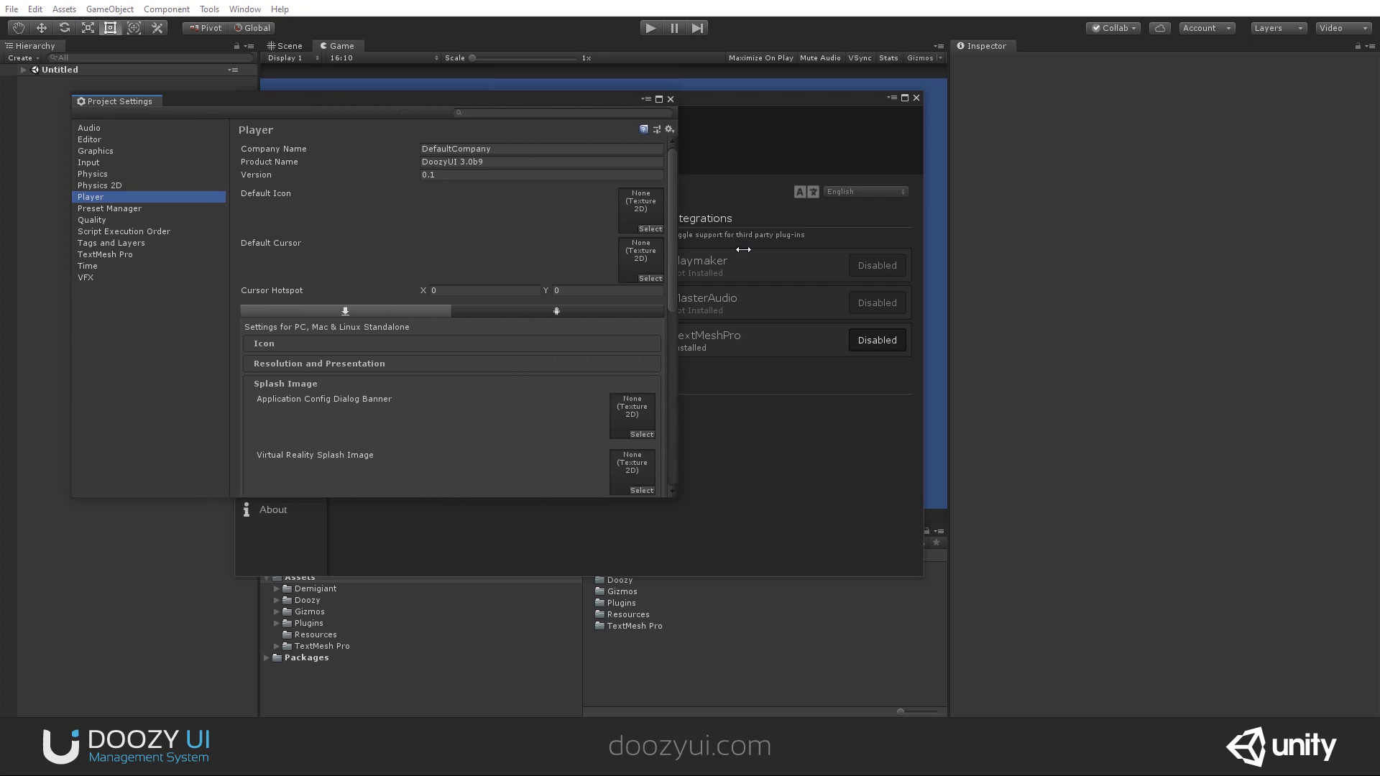
scroll(579, 280, "down", 10)
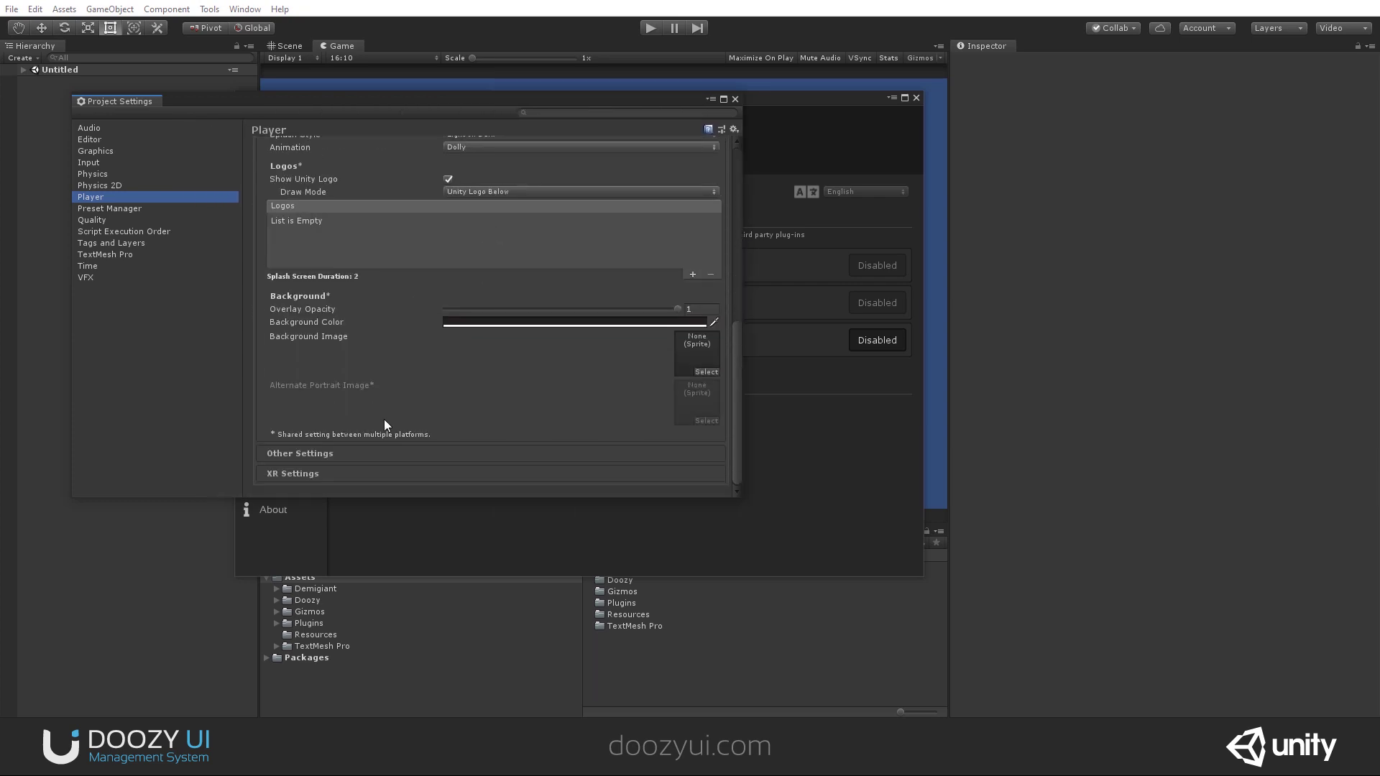
Expand Other Settings to the empty Scripting Define Symbols field, then return to the Doozy panel.
left_click(325, 453)
scroll(331, 431, "down", 3)
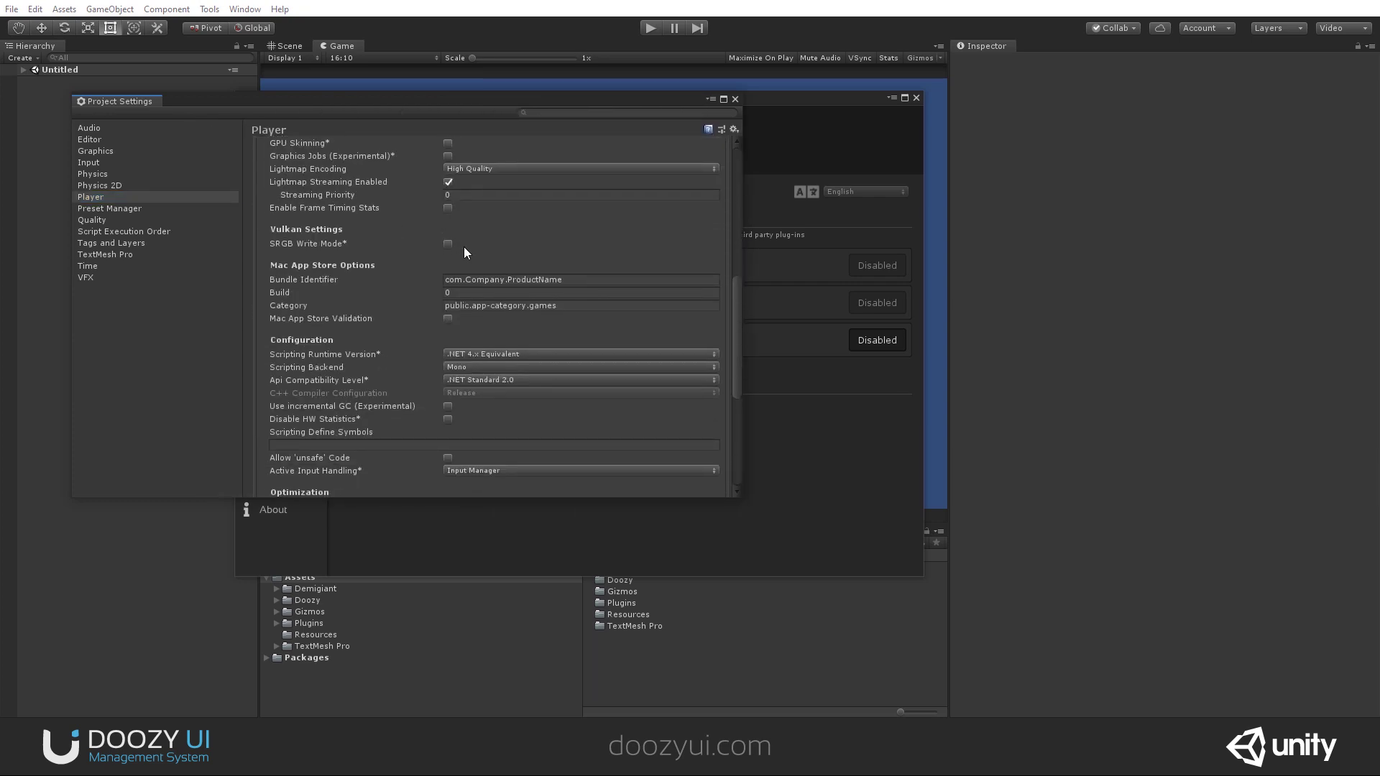
scroll(319, 405, "down", 2)
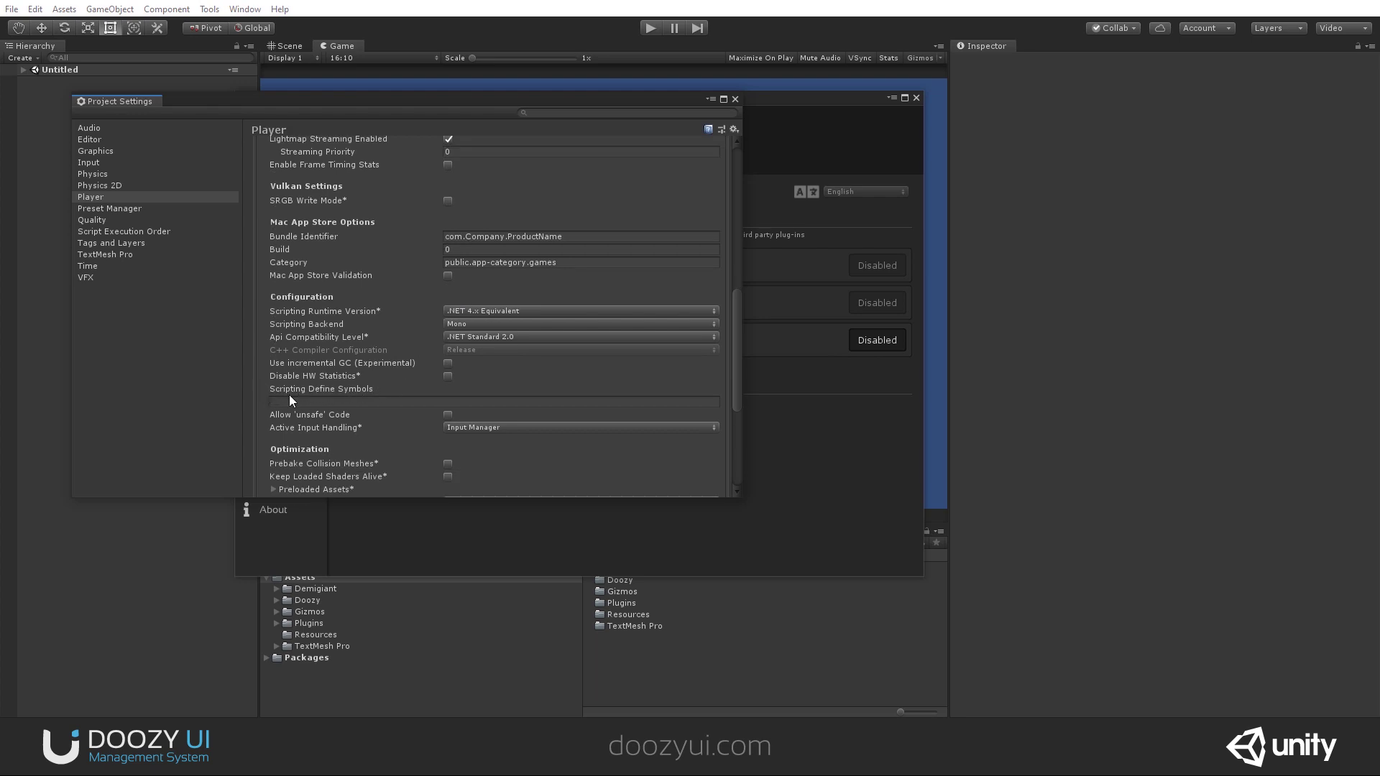
left_click(296, 401)
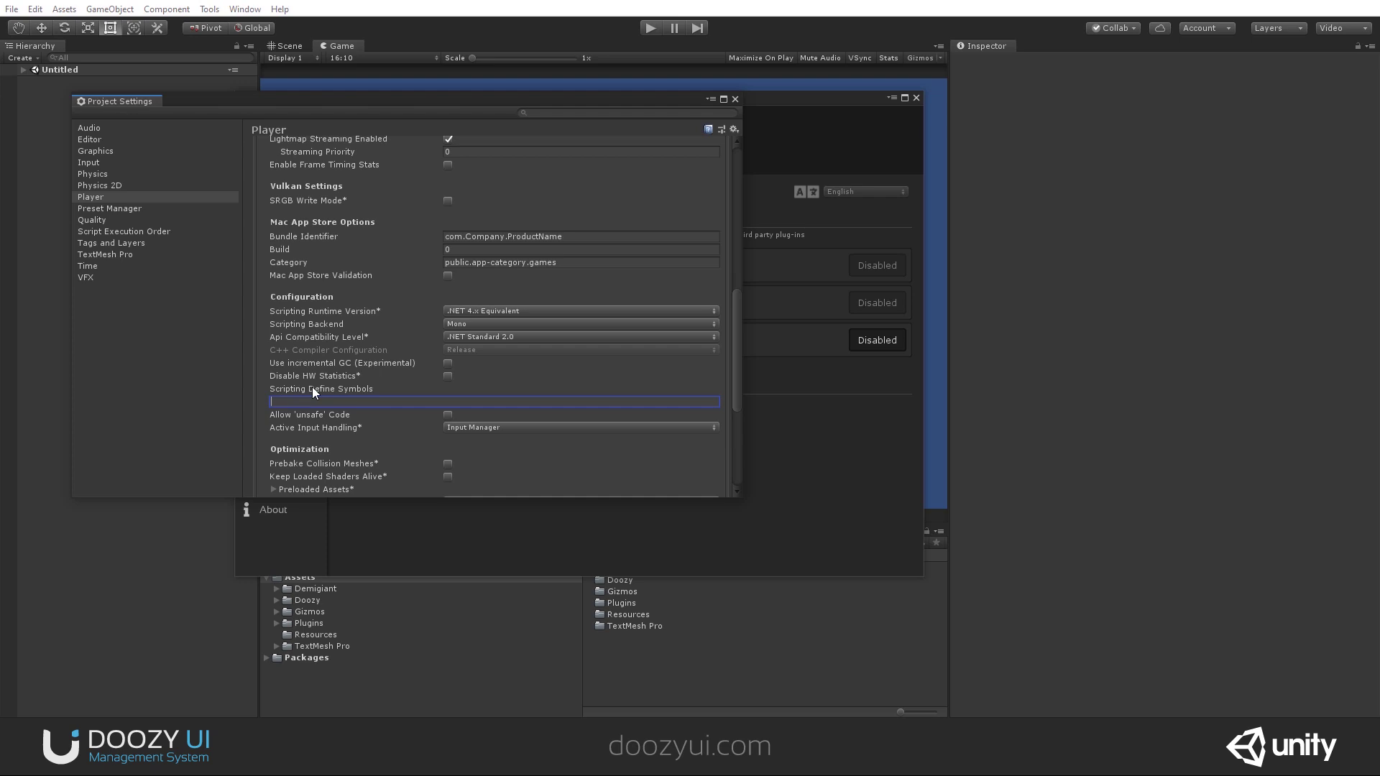
left_click(836, 315)
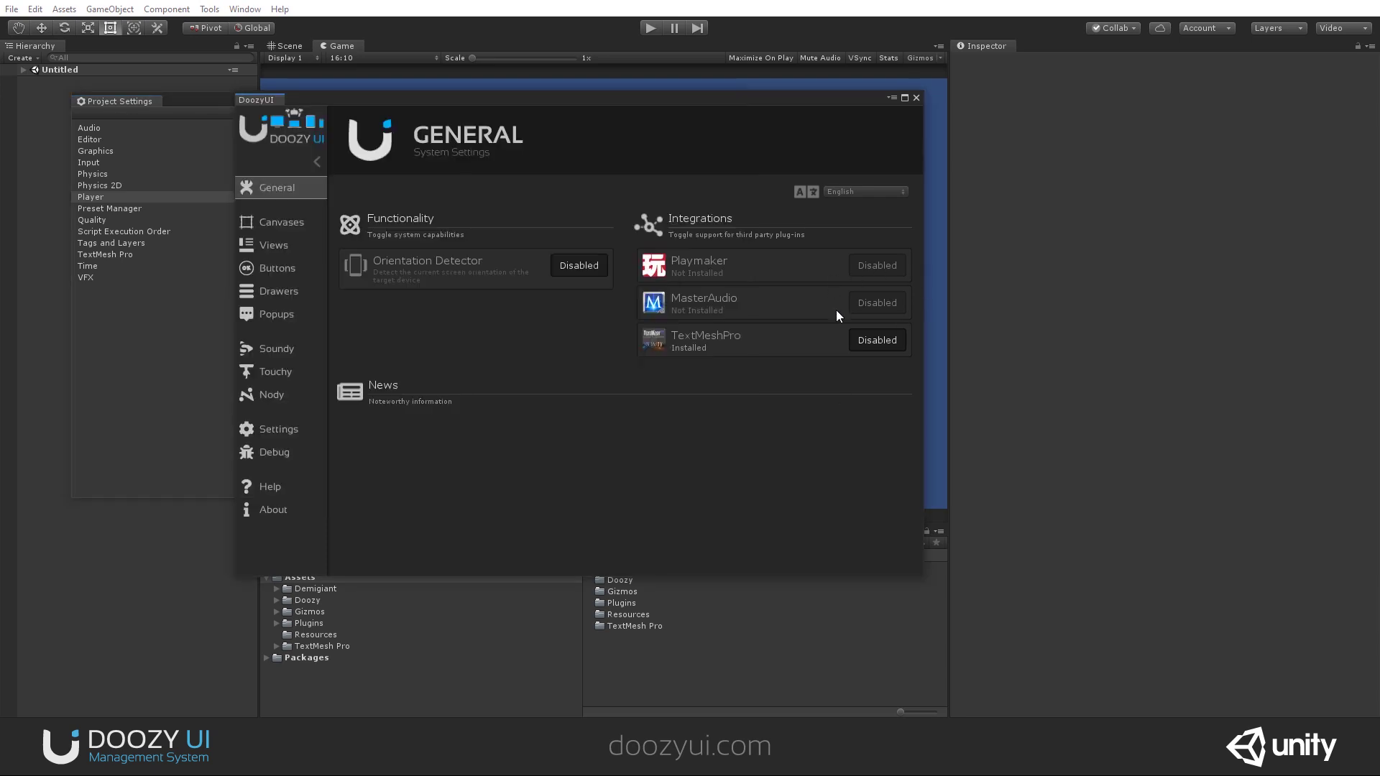
Enable TextMeshPro integration, adding the dUI_TextMeshPro define symbol, and check it in Player settings.
left_click(872, 341)
left_click(733, 390)
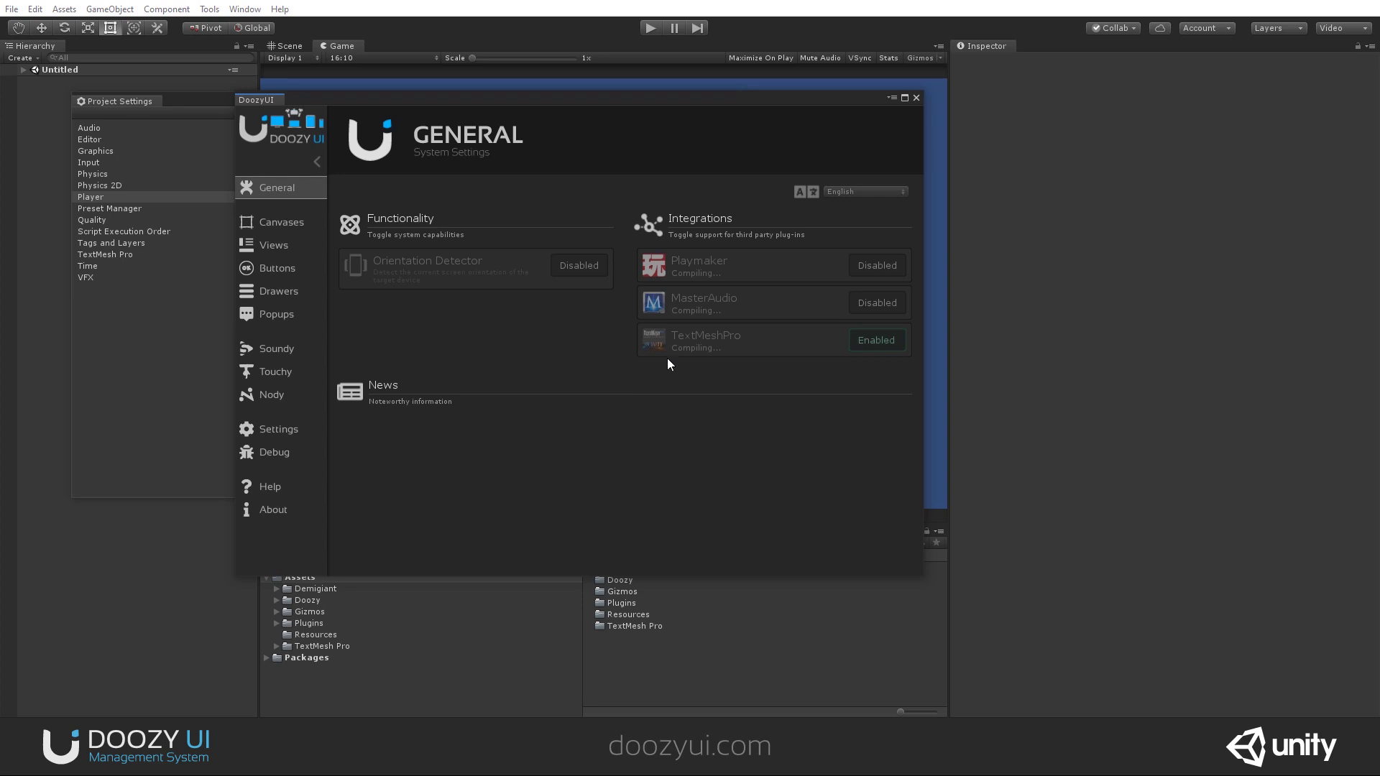
left_click(146, 322)
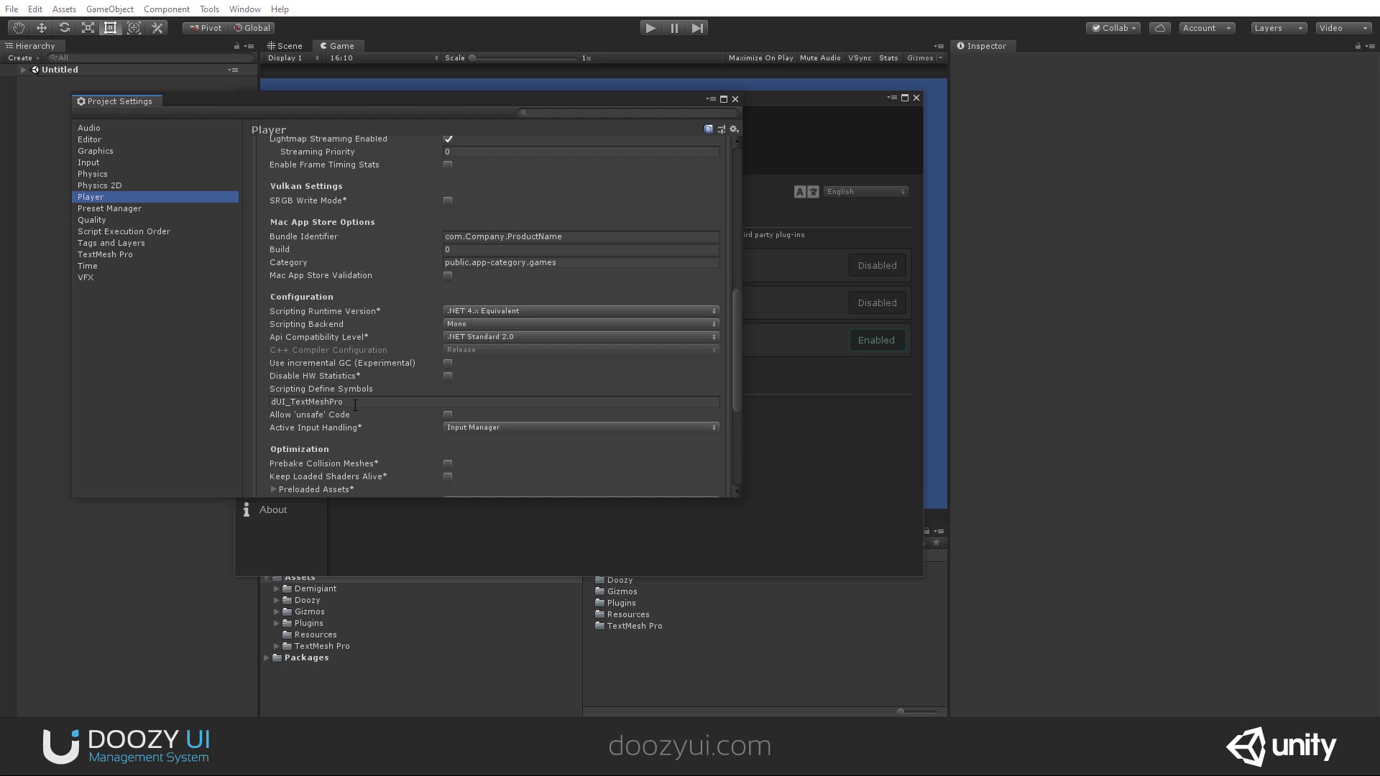
left_click(798, 210)
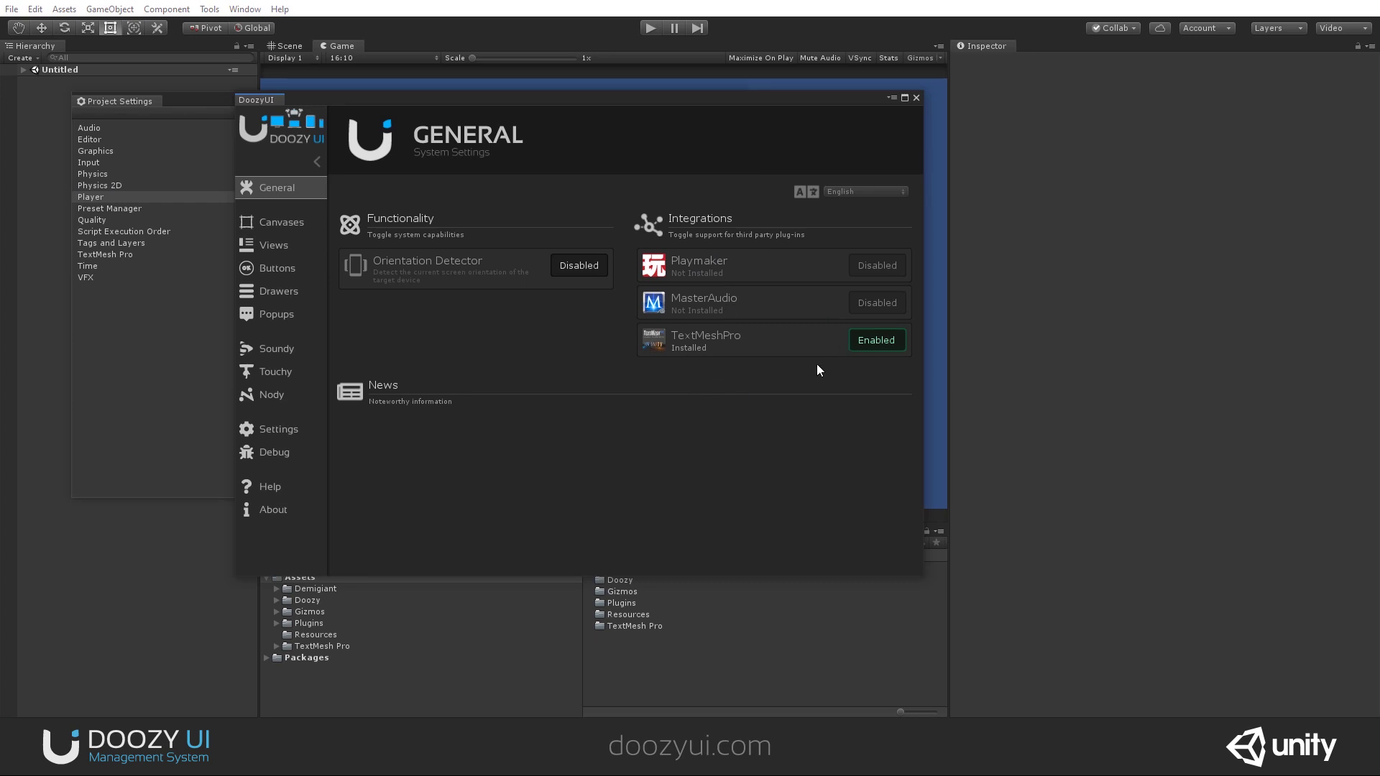
Cancel disabling TextMeshPro so it stays Enabled, and open the Canvases database.
left_click(874, 343)
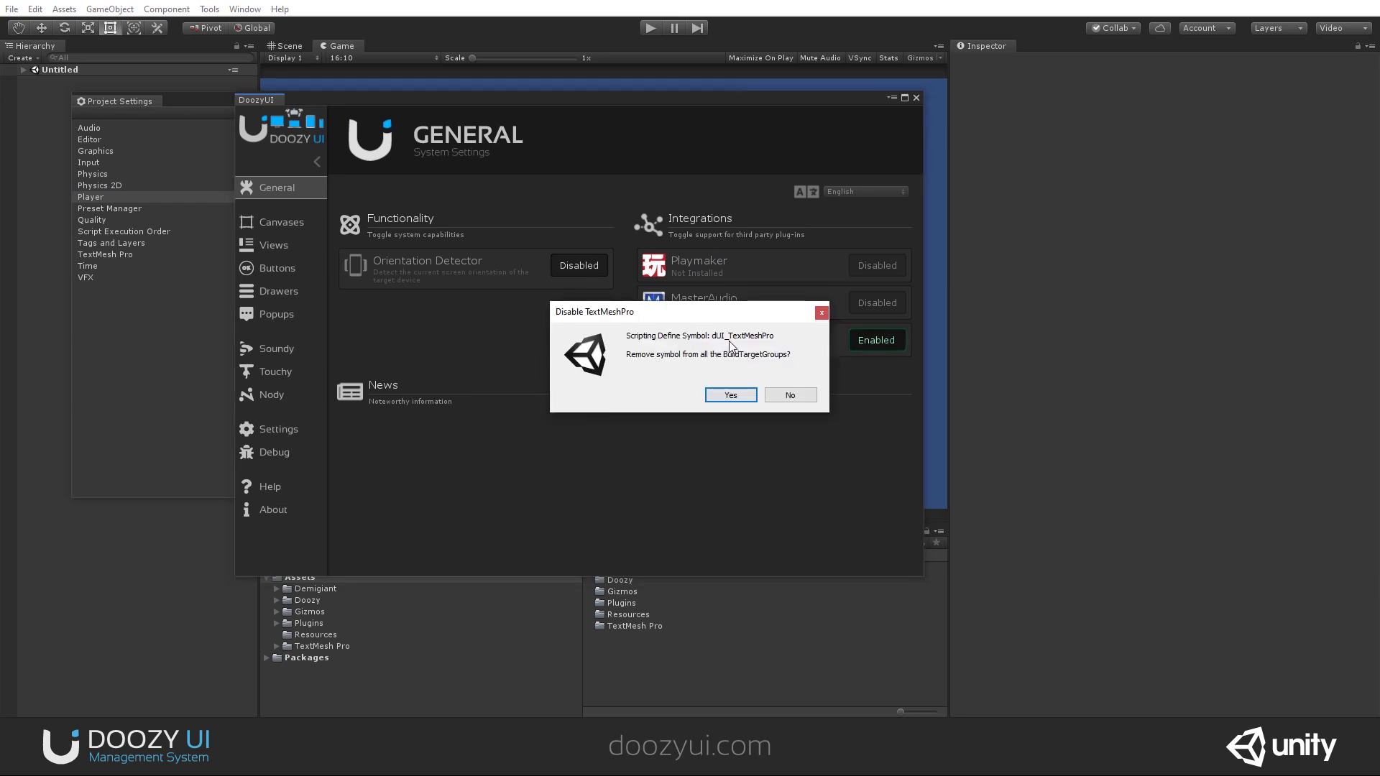
left_click(790, 394)
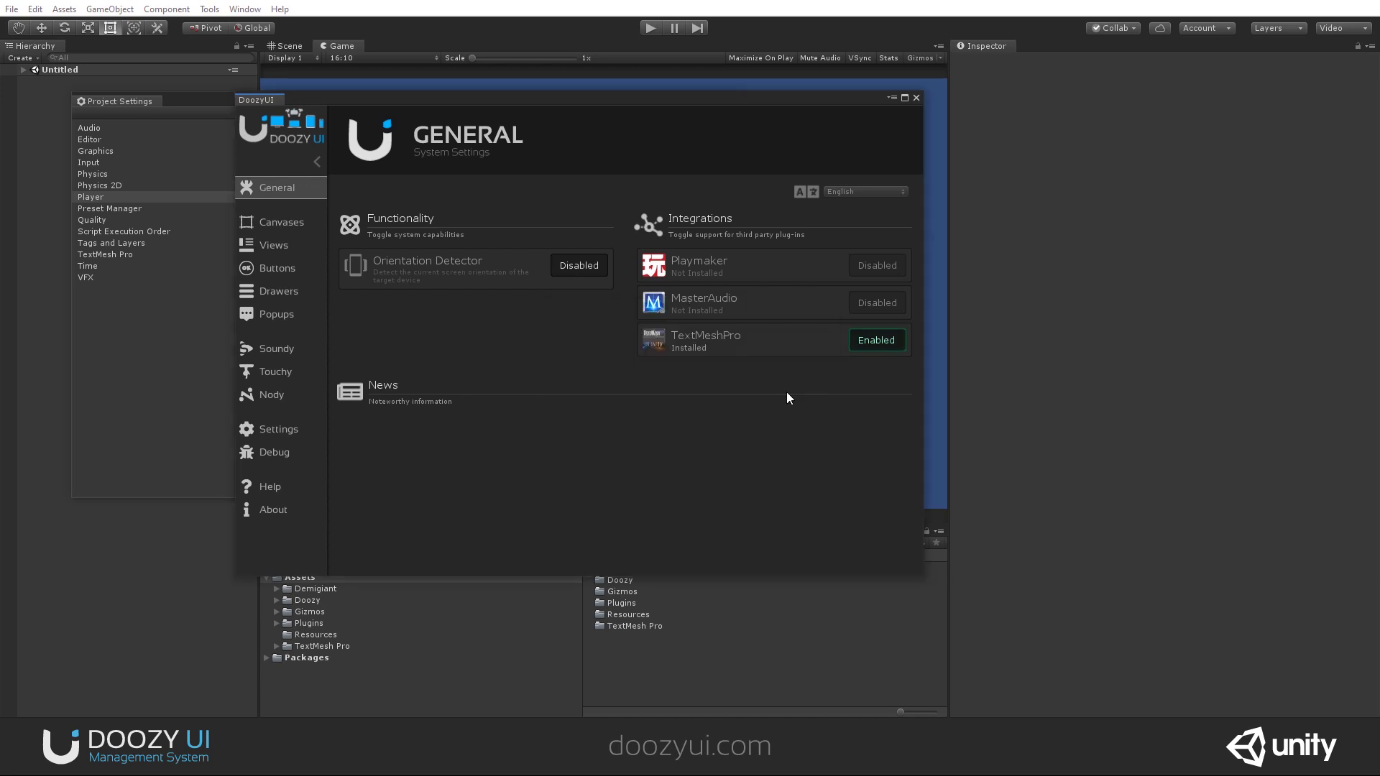
left_click(296, 223)
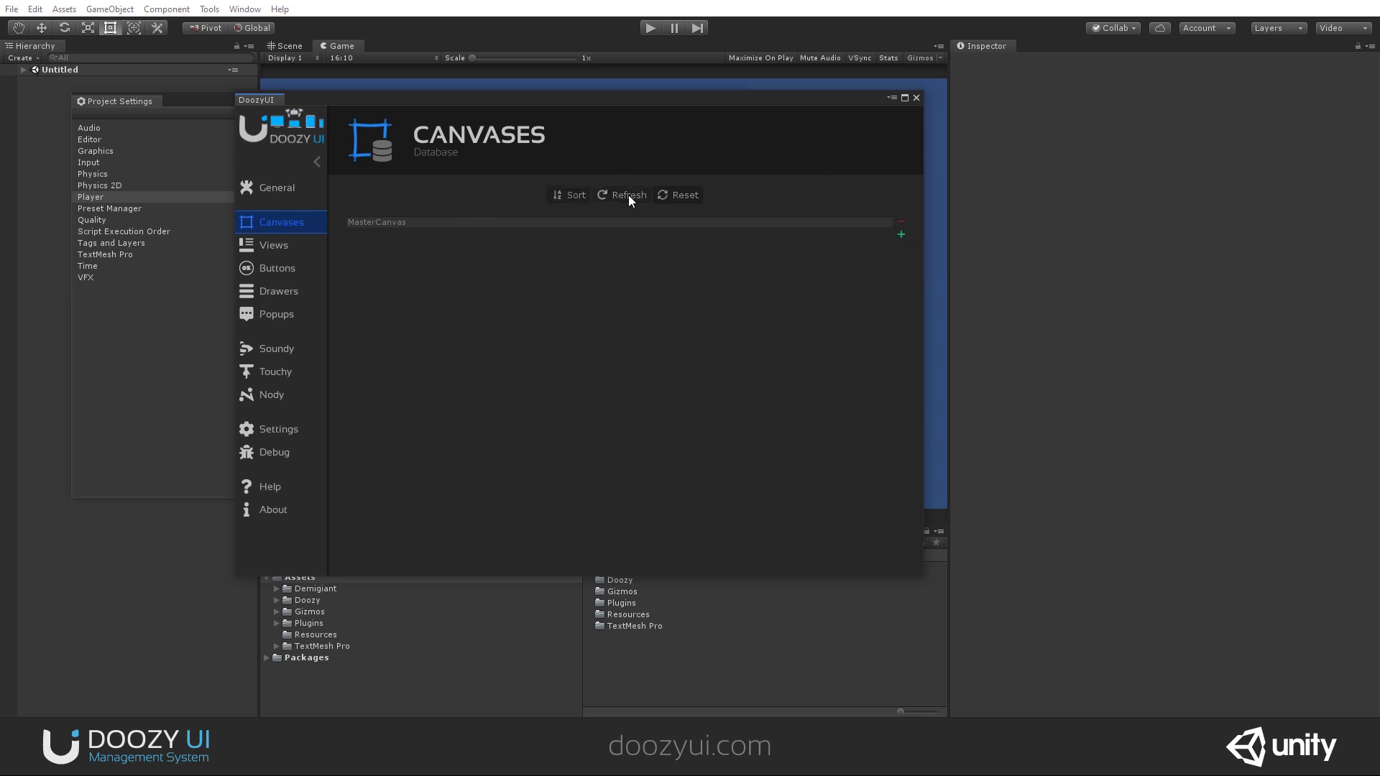
Browse the Views, Buttons and Popups databases, expanding Example and General views, ending on Drawers.
left_click(315, 237)
left_click(442, 248)
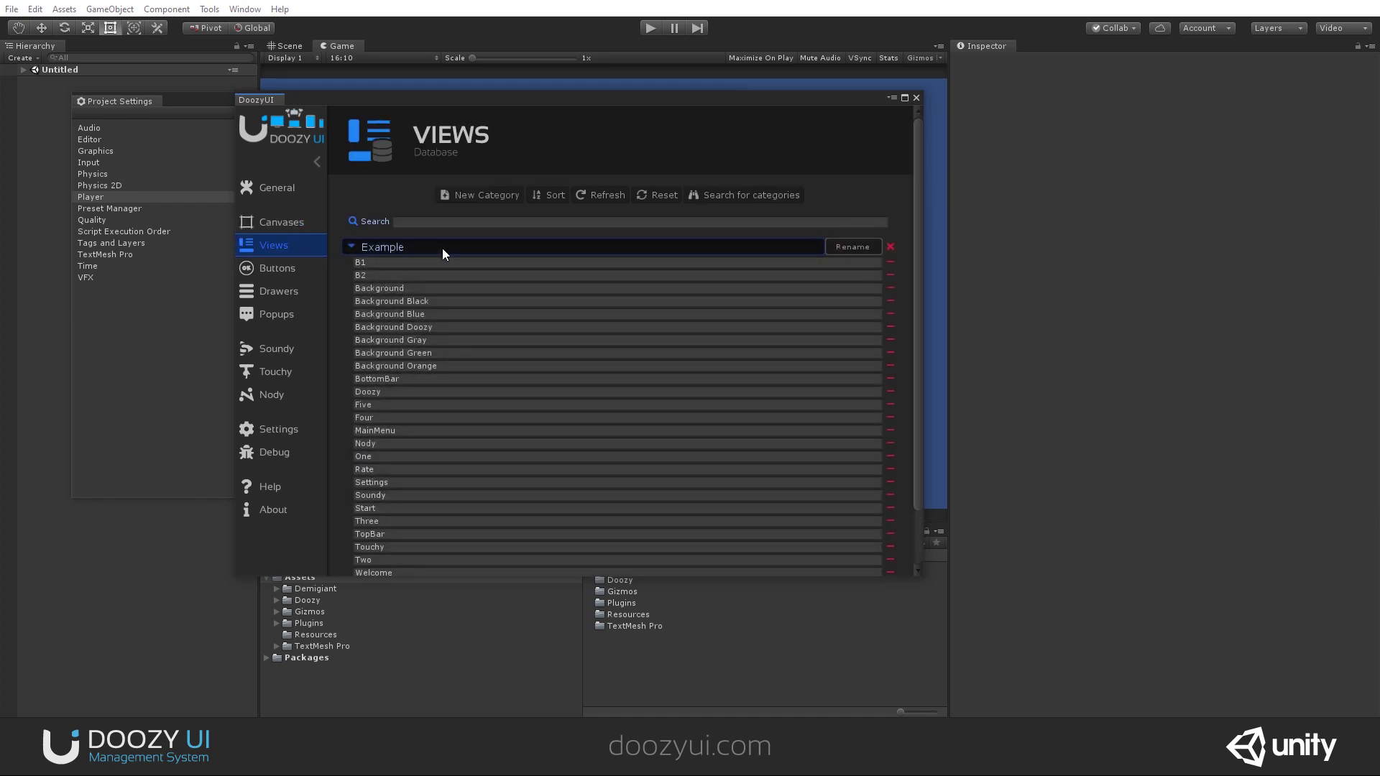
left_click(443, 248)
left_click(416, 266)
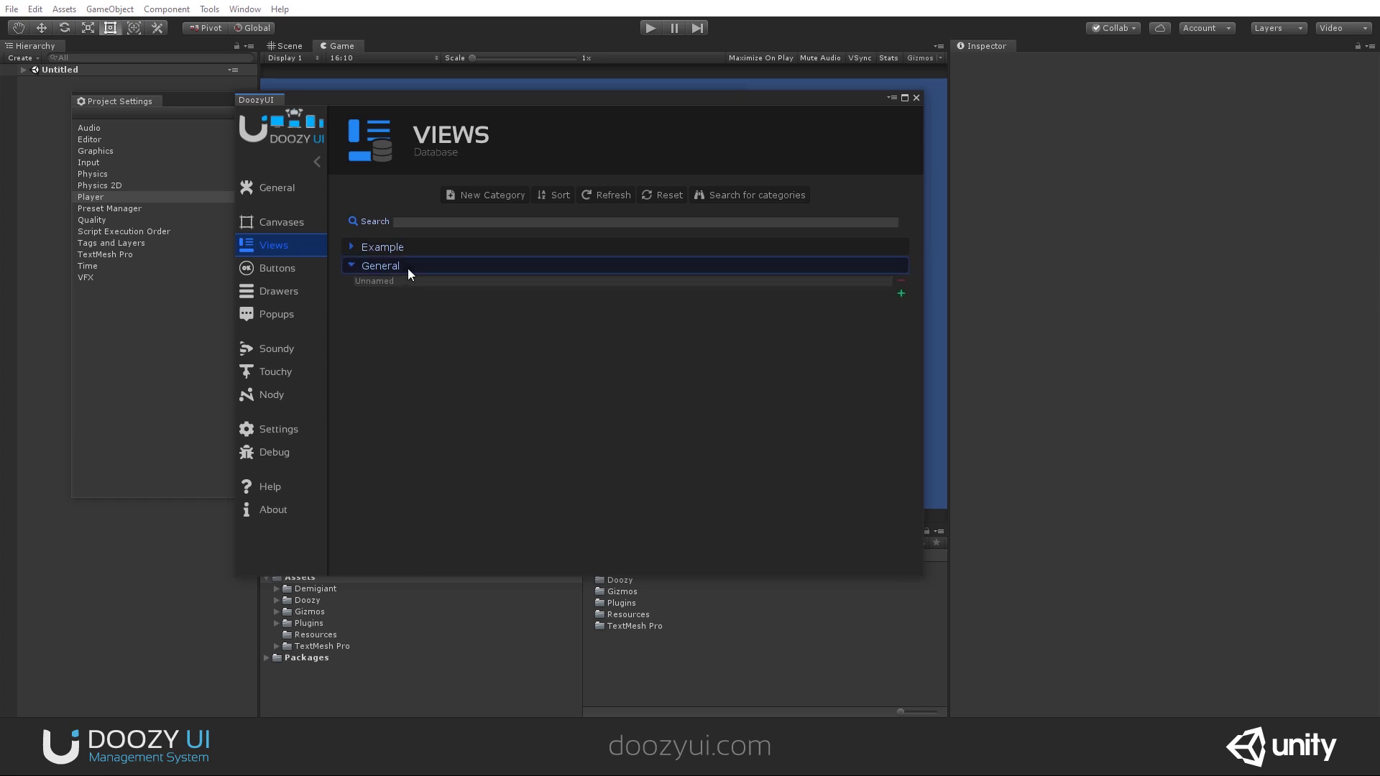
left_click(309, 268)
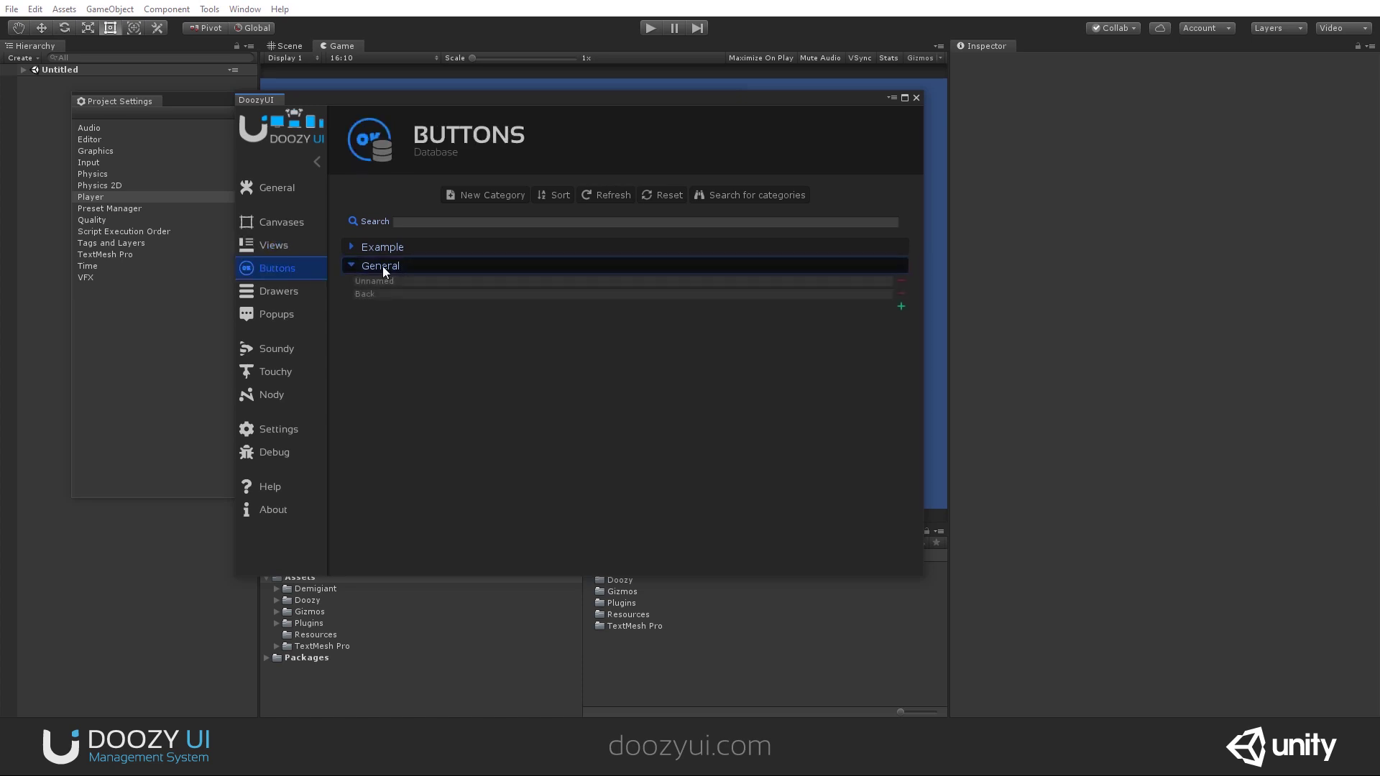
left_click(266, 290)
left_click(270, 317)
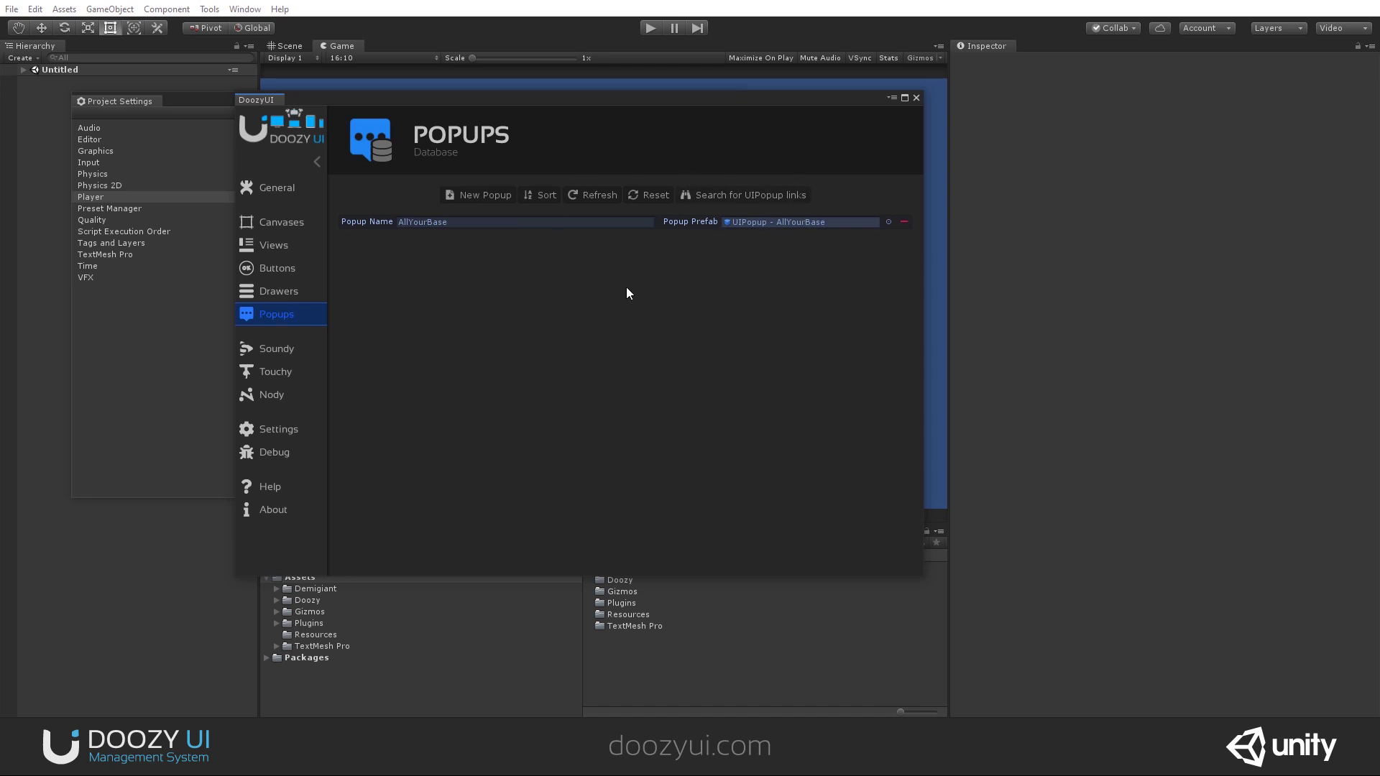
left_click(291, 290)
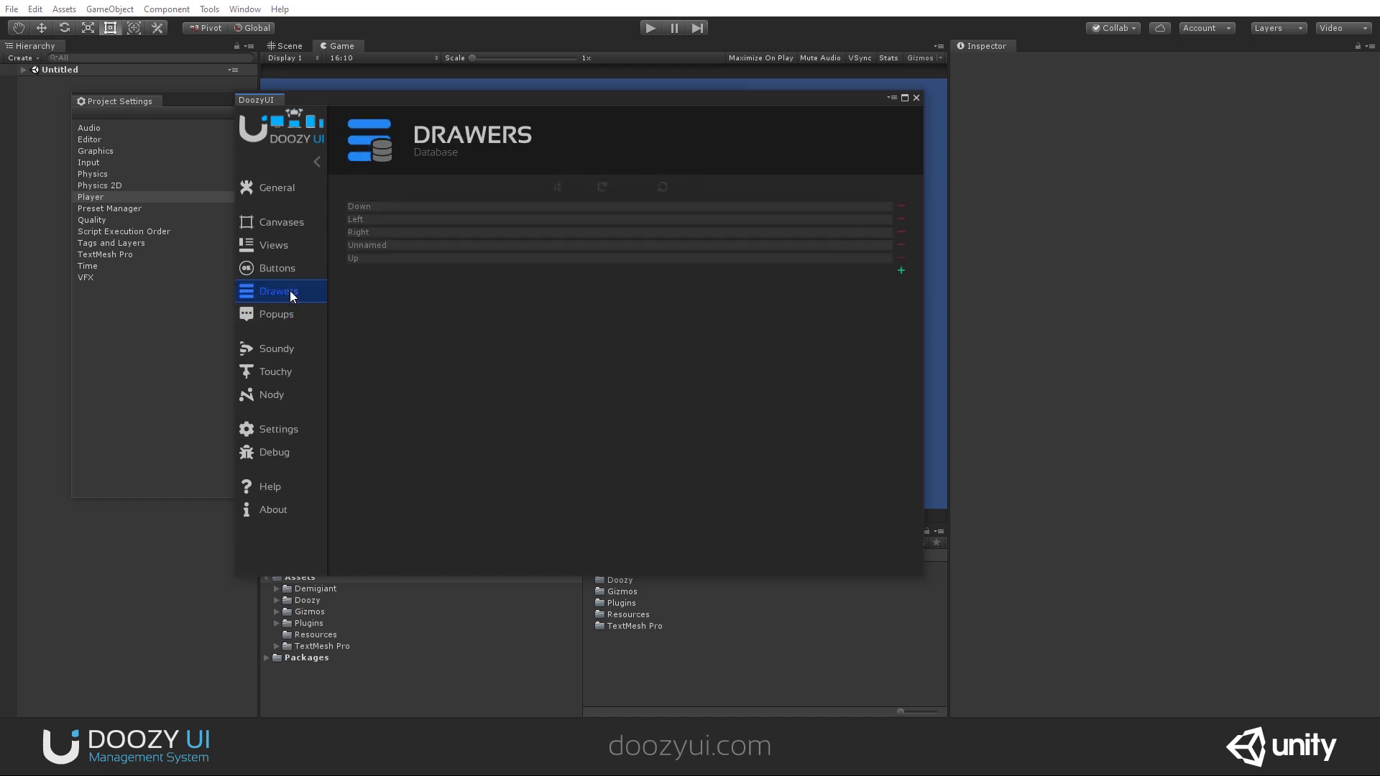
In Soundy's Example Alerts, preview Alert 1, Alert 3, Bad Answer and Chirp Notification.
left_click(280, 349)
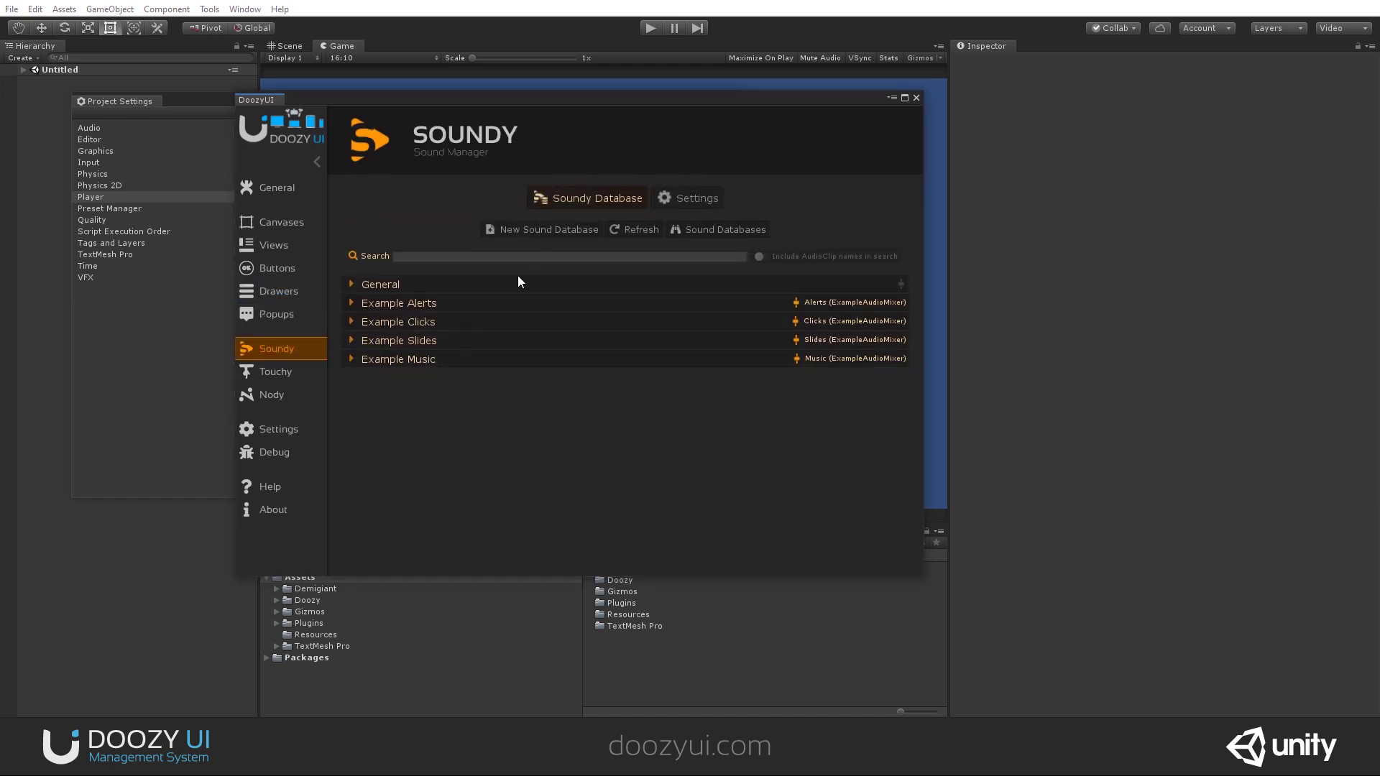
left_click(421, 304)
scroll(714, 227, "down", 3)
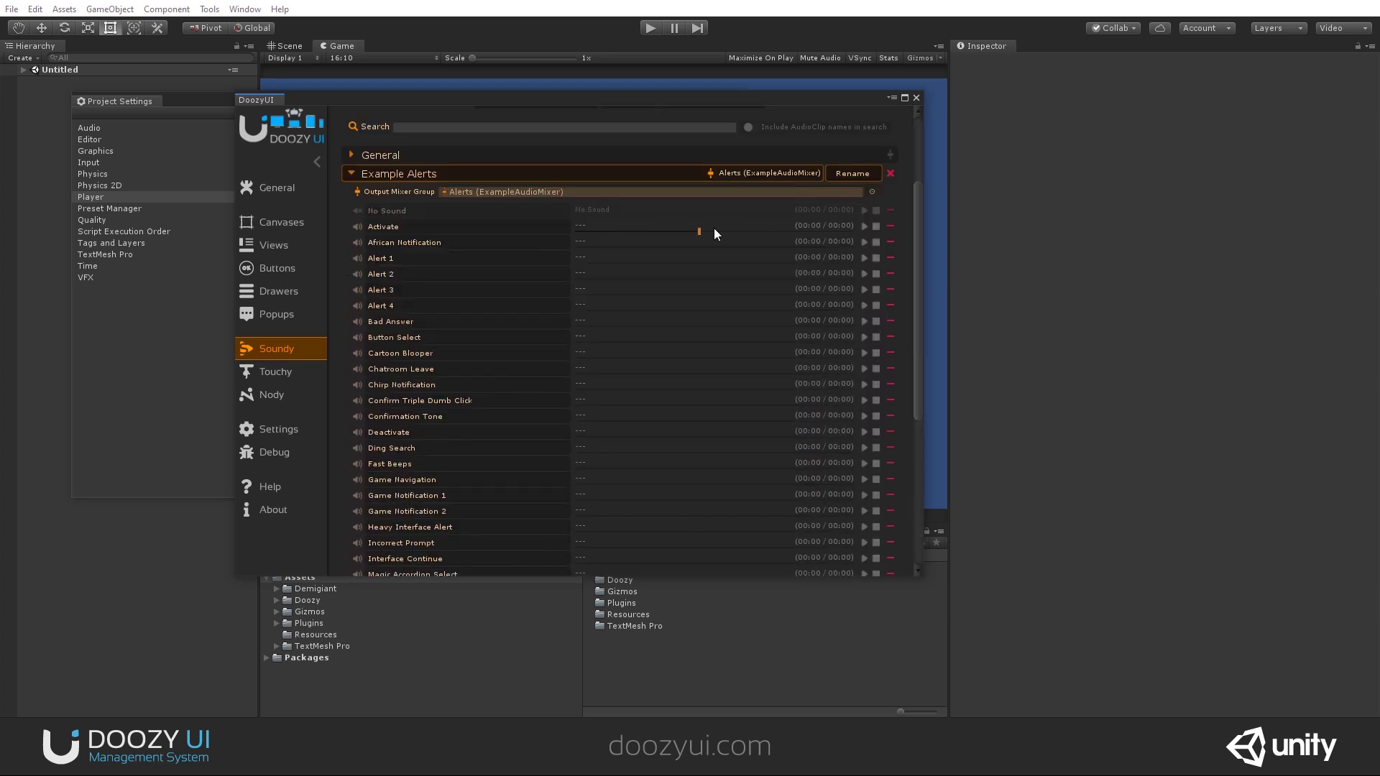
left_click(603, 253)
left_click(622, 289)
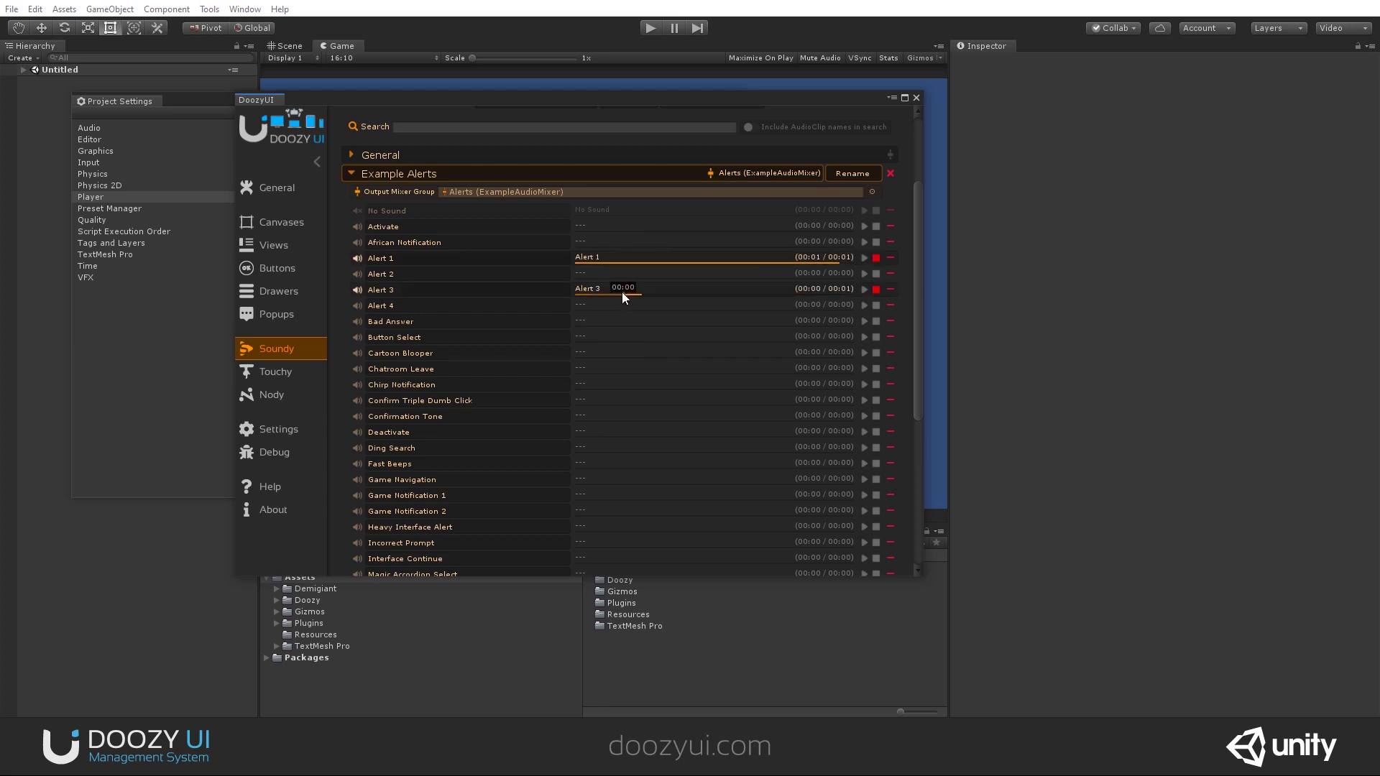
left_click(615, 322)
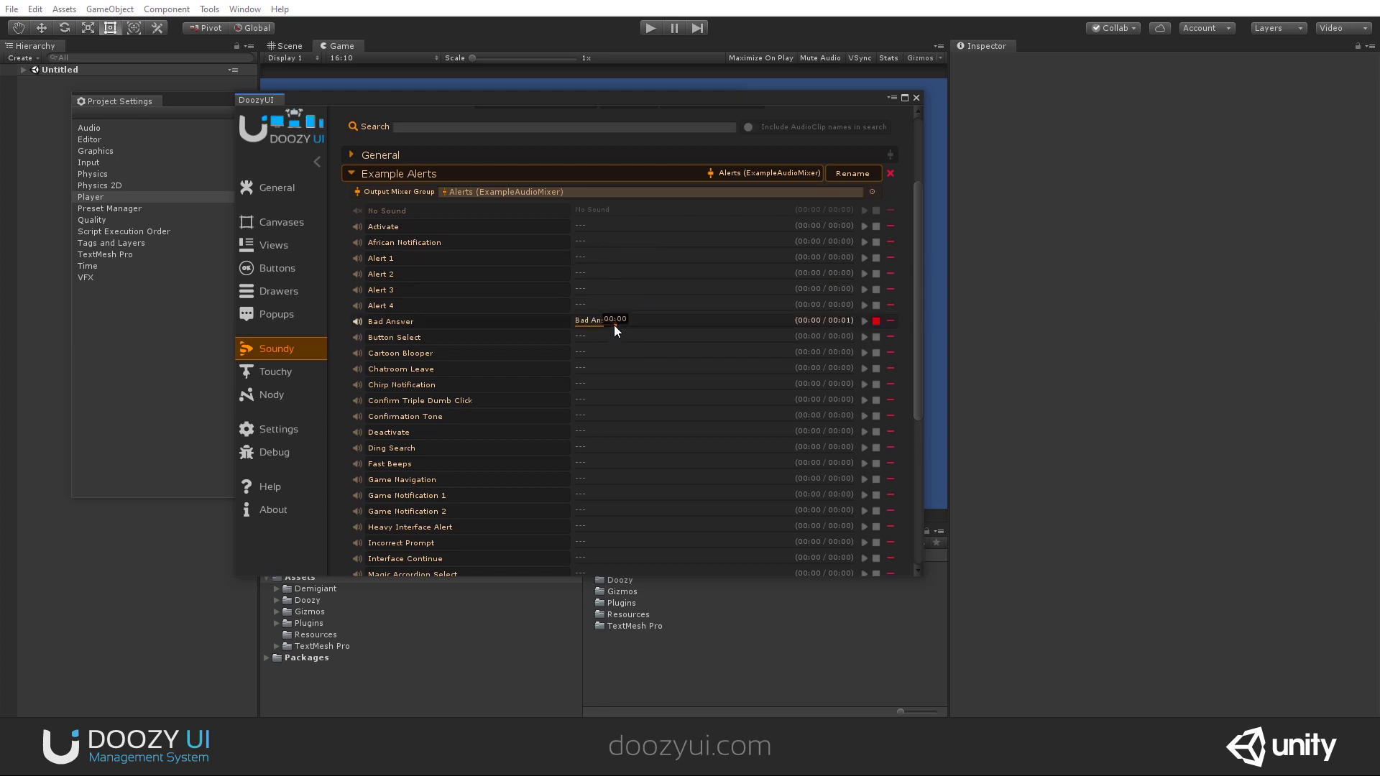
left_click(619, 383)
left_click(865, 384)
left_click(875, 385)
Collapse Example Alerts and expand the Example Music database.
scroll(873, 370, "down", 7)
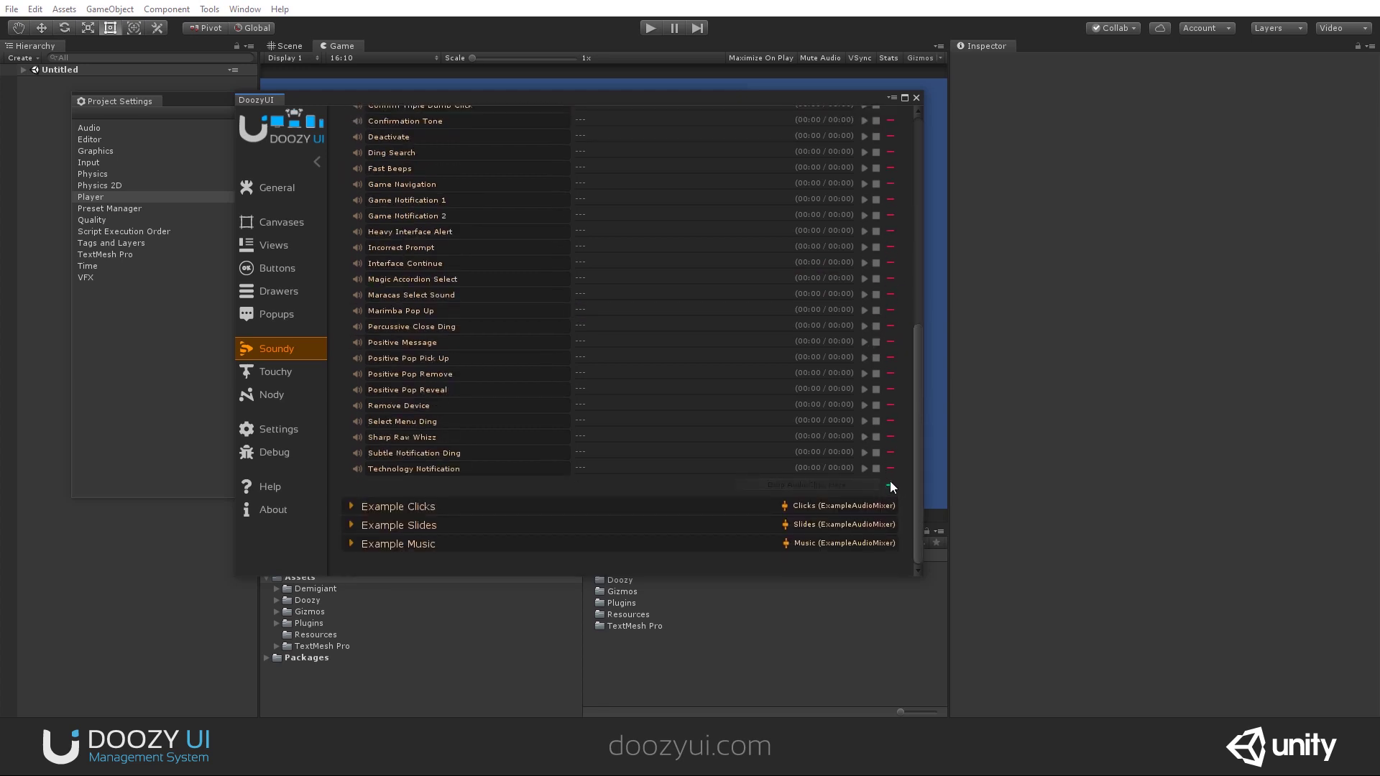
scroll(654, 232, "up", 8)
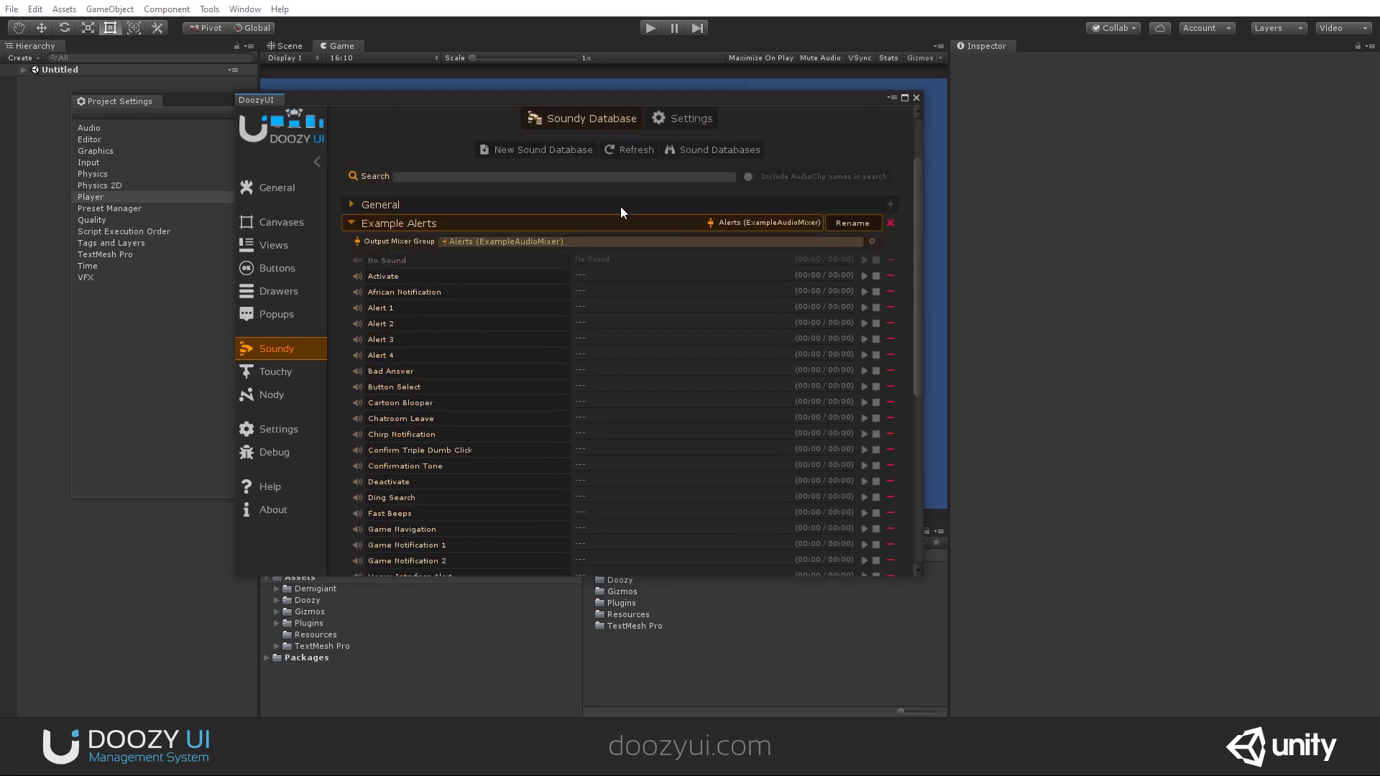
left_click(473, 228)
left_click(421, 358)
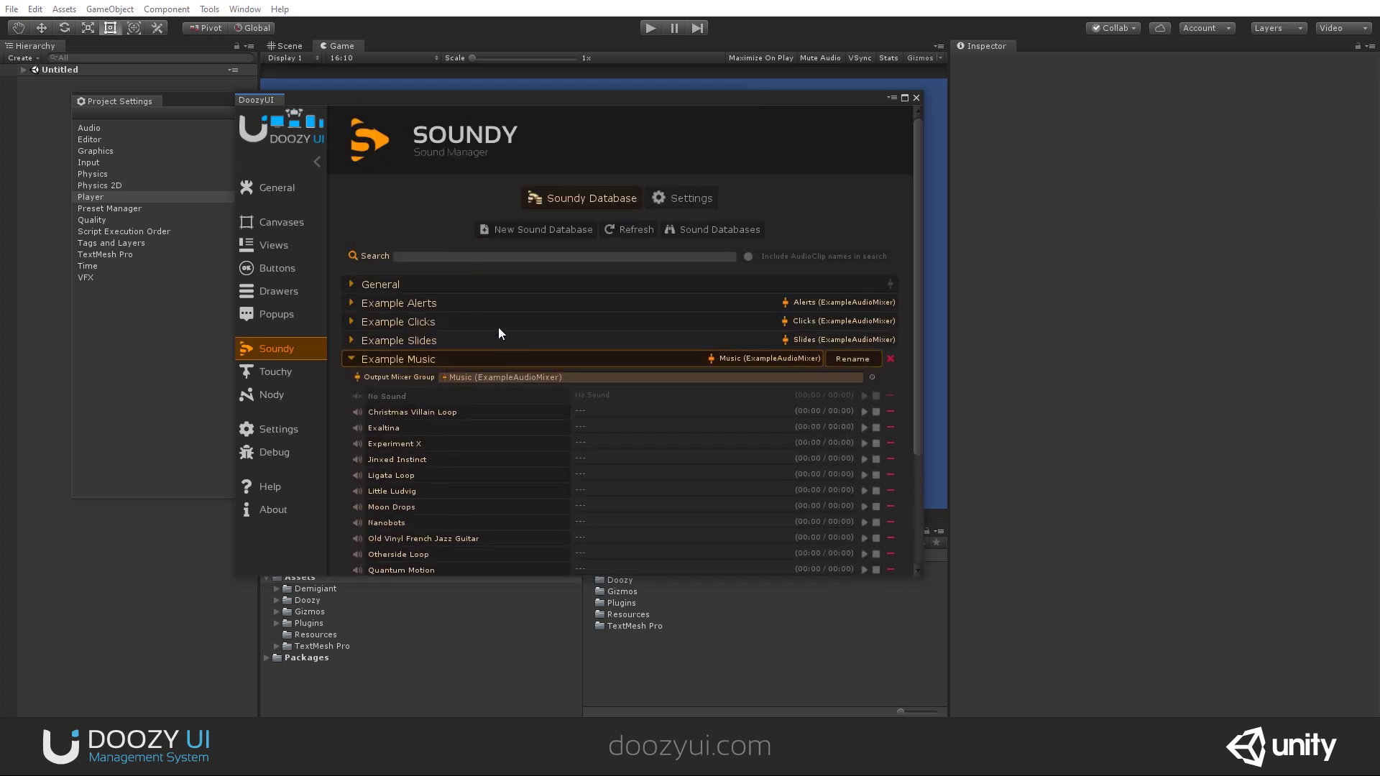
scroll(499, 325, "down", 3)
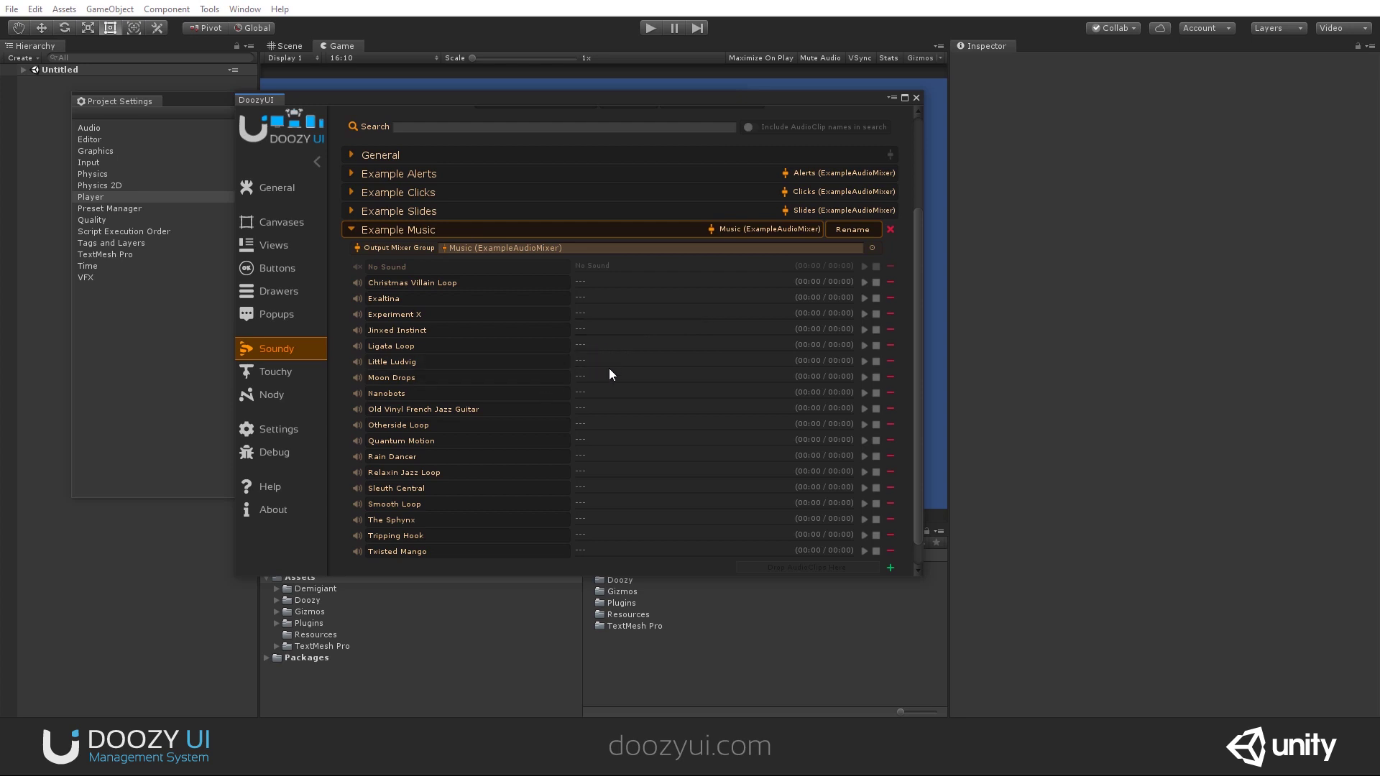
Play, seek to about 00:04, pause, stop and replay Little Ludvig, then collapse Example Music.
left_click(863, 362)
left_click(621, 366)
left_click(630, 366)
left_click(878, 363)
left_click(713, 364)
left_click(446, 229)
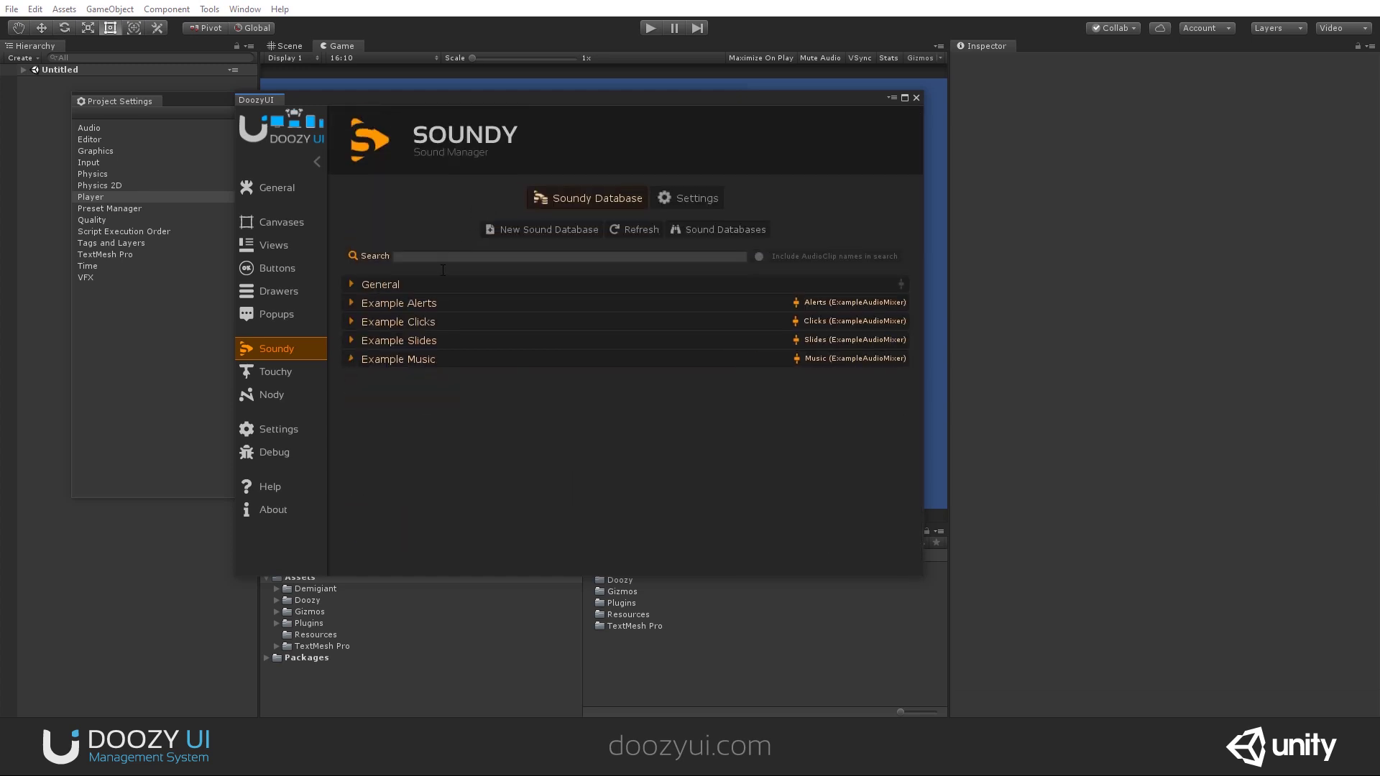
Review Soundy's controller settings on its Settings tab, then go to the Touchy page.
left_click(287, 374)
left_click(282, 348)
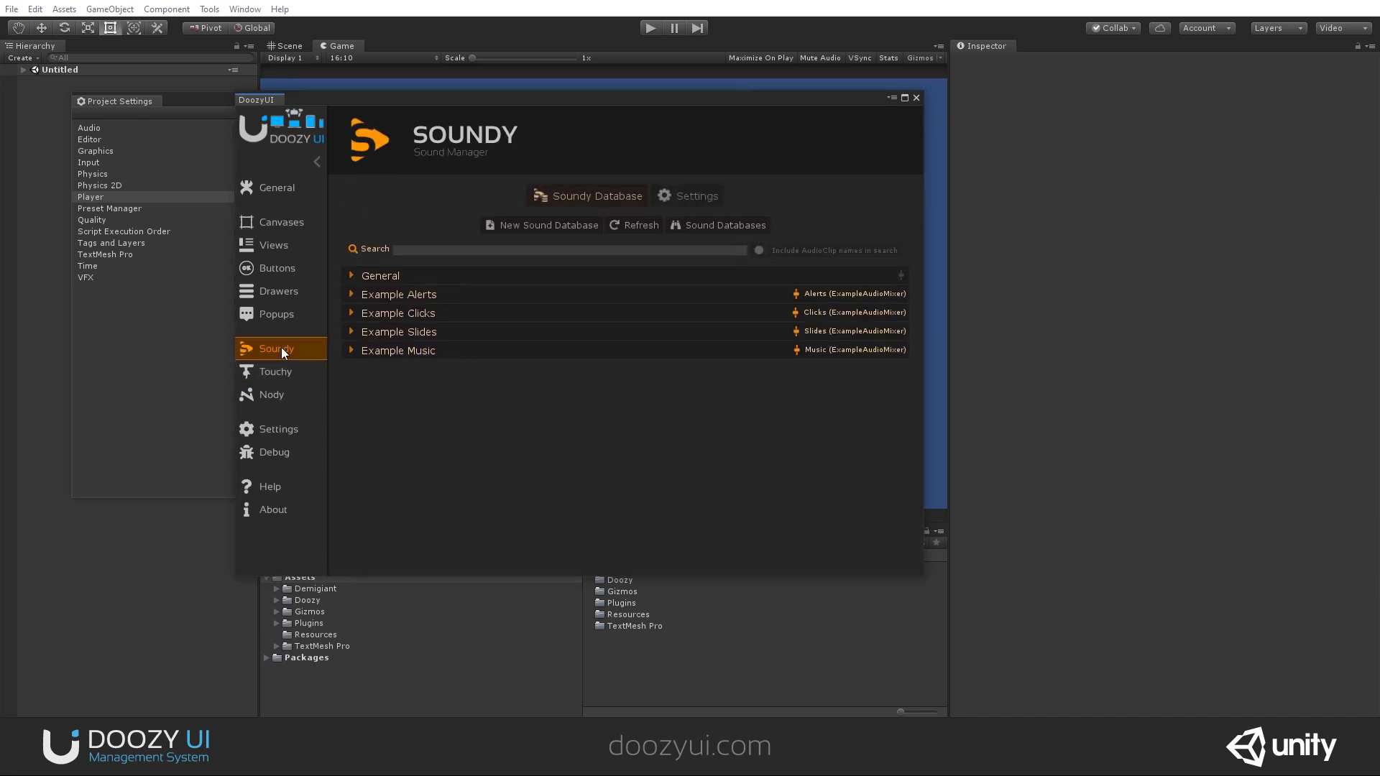
left_click(688, 205)
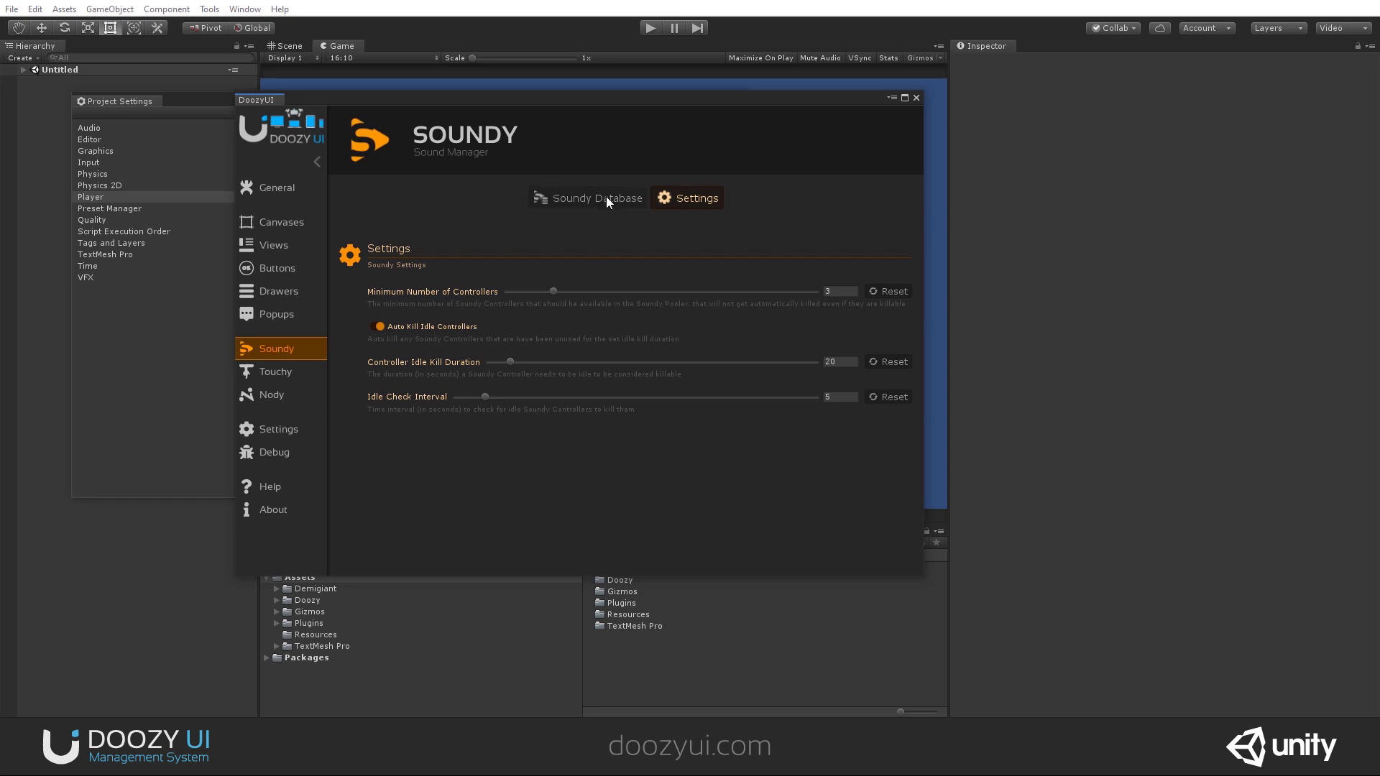
left_click(275, 371)
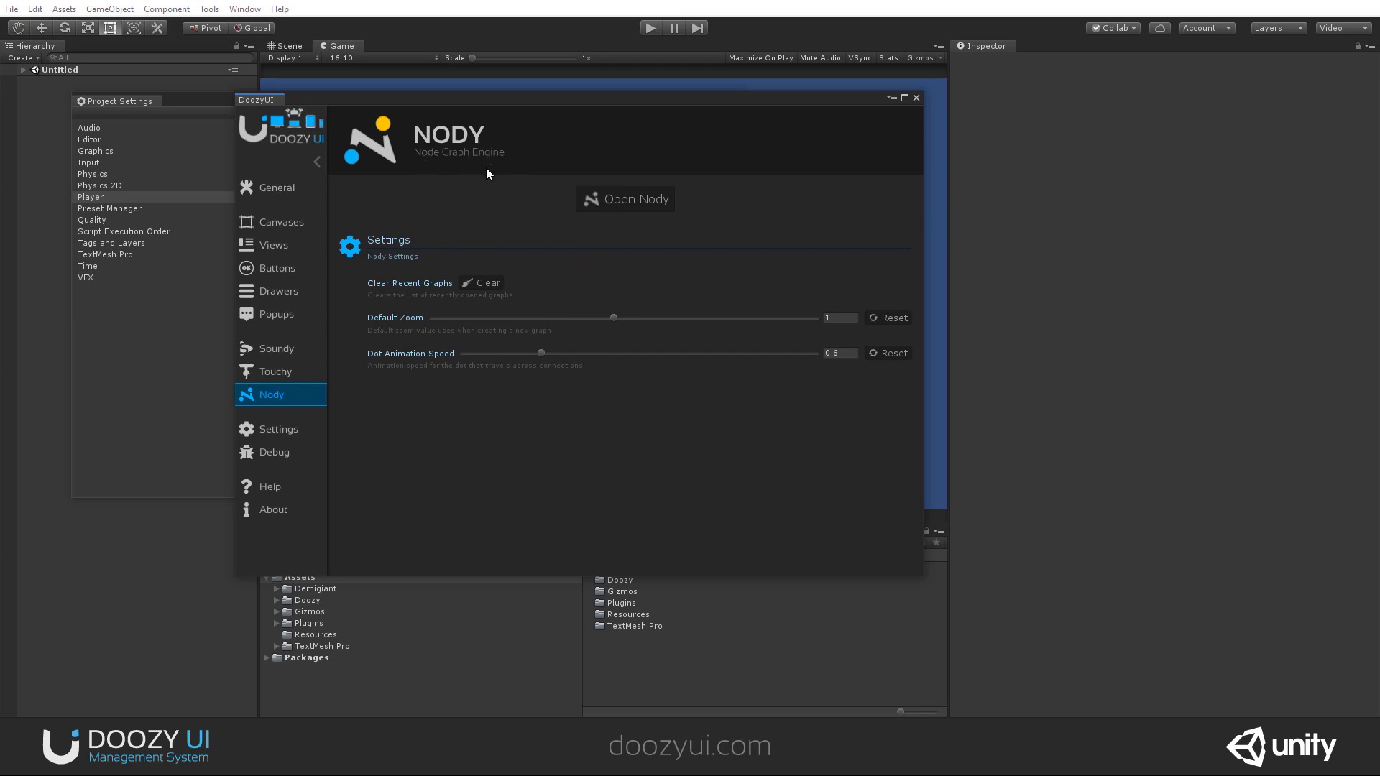
In the editor settings, look over UICanvas defaults and expand the UIButton defaults.
left_click(286, 430)
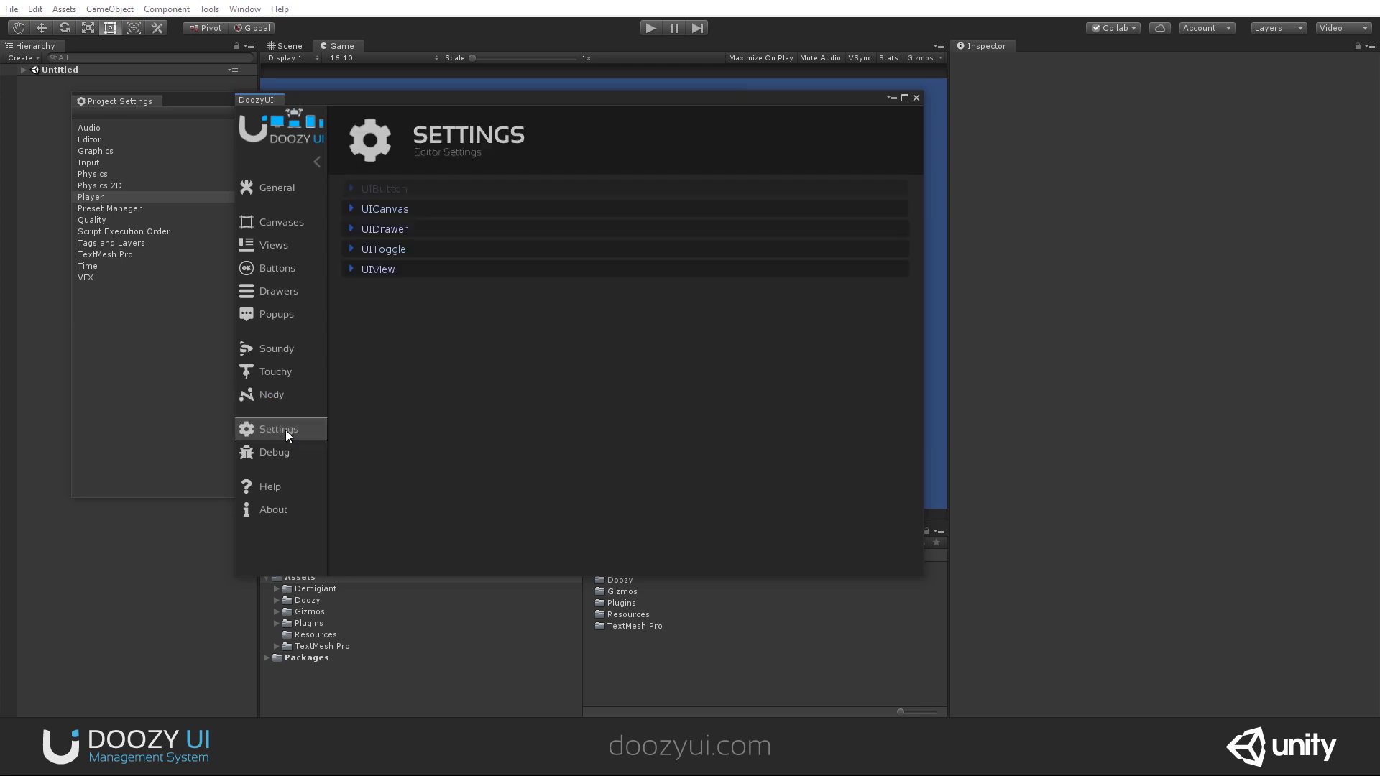
left_click(467, 194)
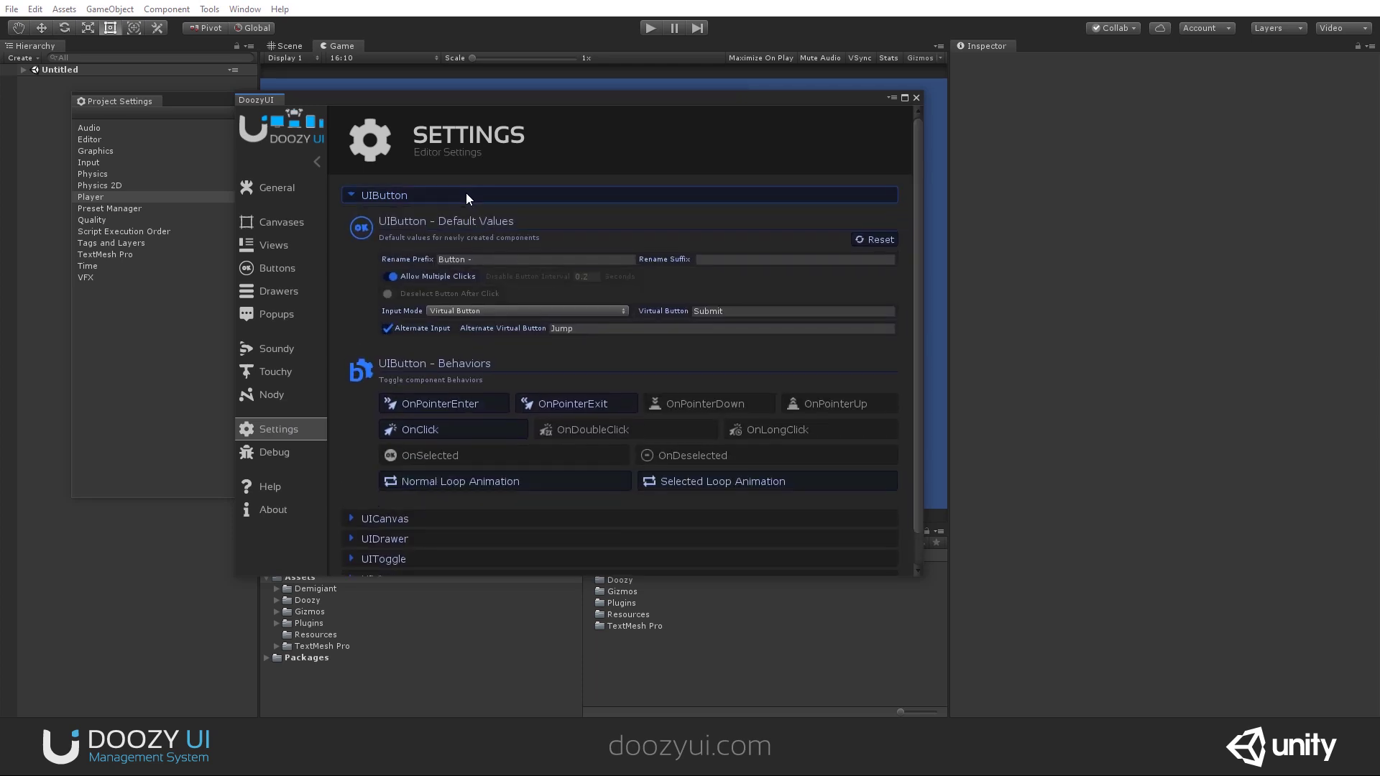
left_click(464, 197)
left_click(416, 219)
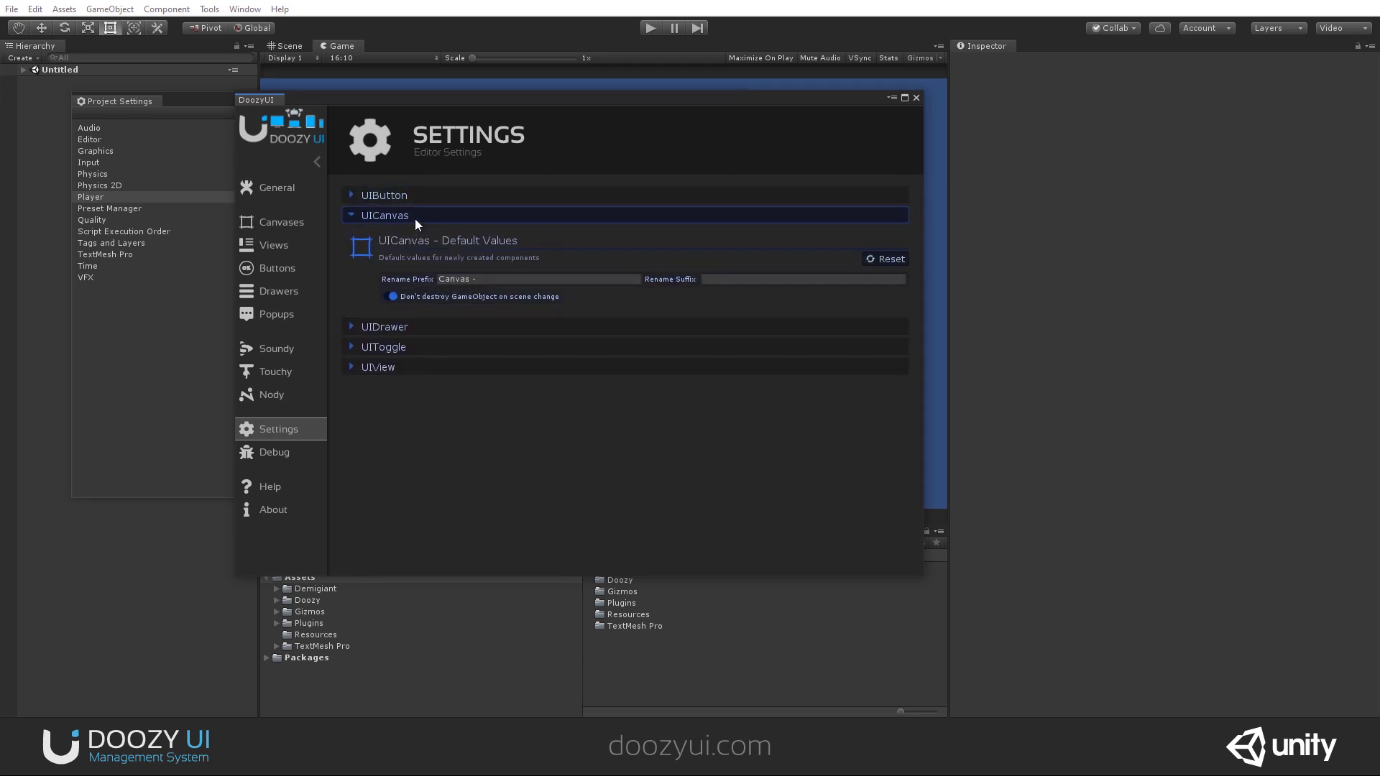
left_click(416, 218)
left_click(414, 197)
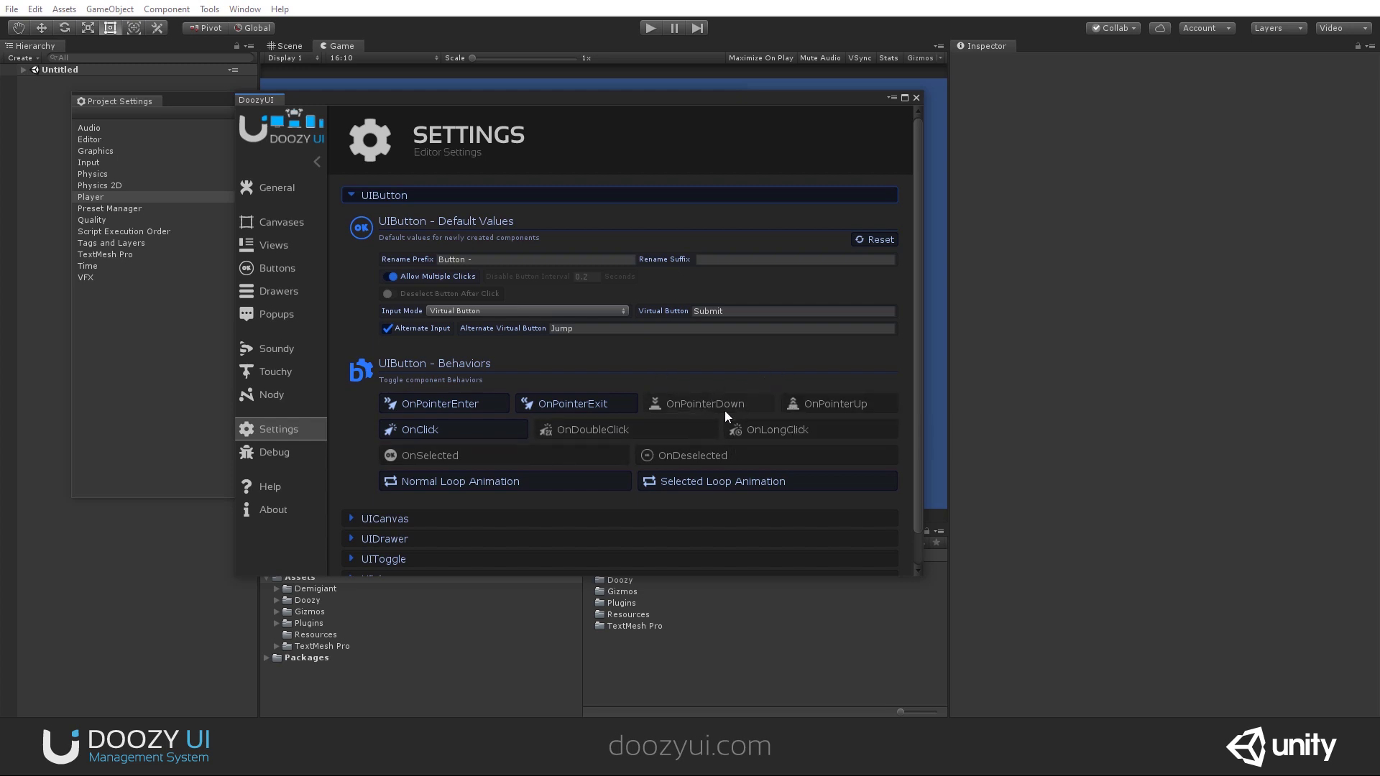
Turn on OnPointerUp and OnPointerDown for new UIButtons, then go to the Debug page.
left_click(866, 413)
left_click(757, 407)
left_click(276, 452)
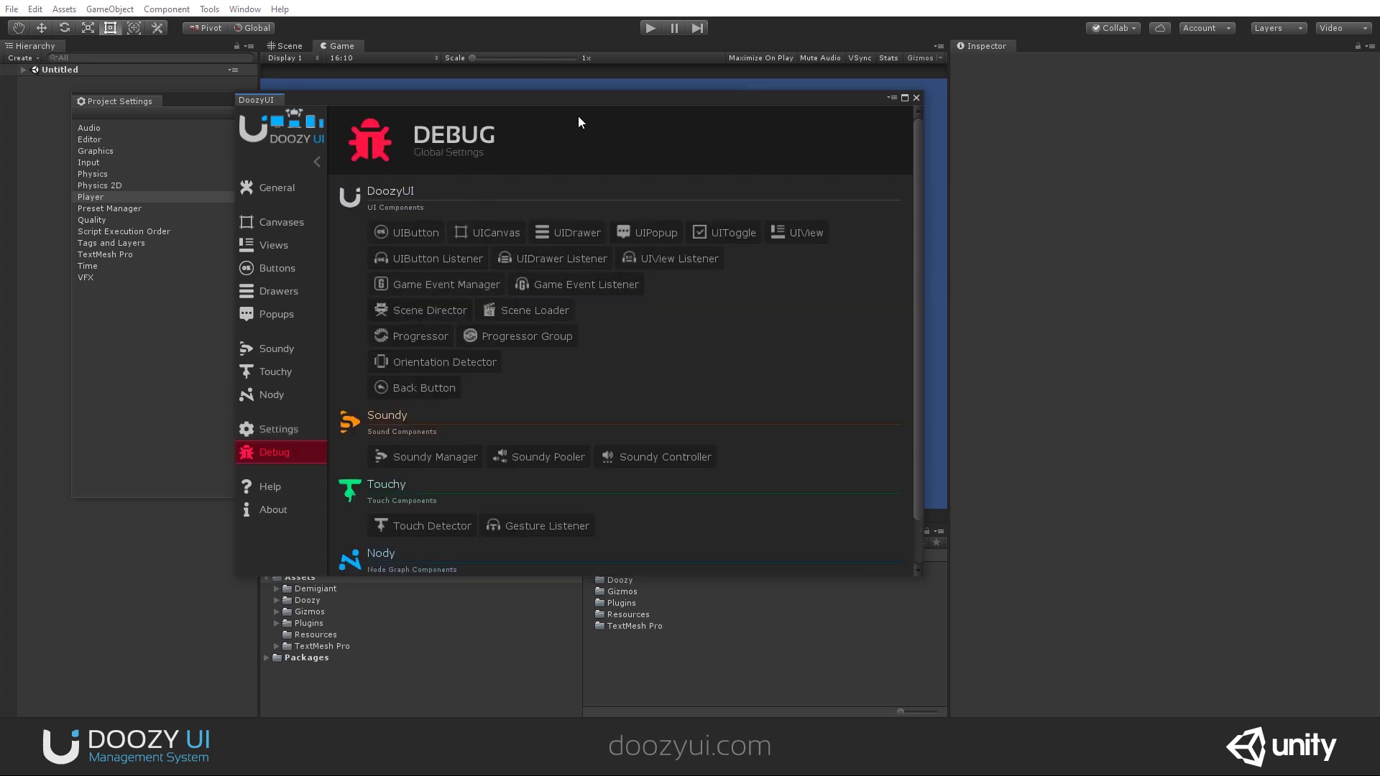
Enlarge the DoozyUI window; toggle UIButton, Game Event Manager and Scene Loader debugging on, then off.
left_click_drag(507, 577, 508, 637)
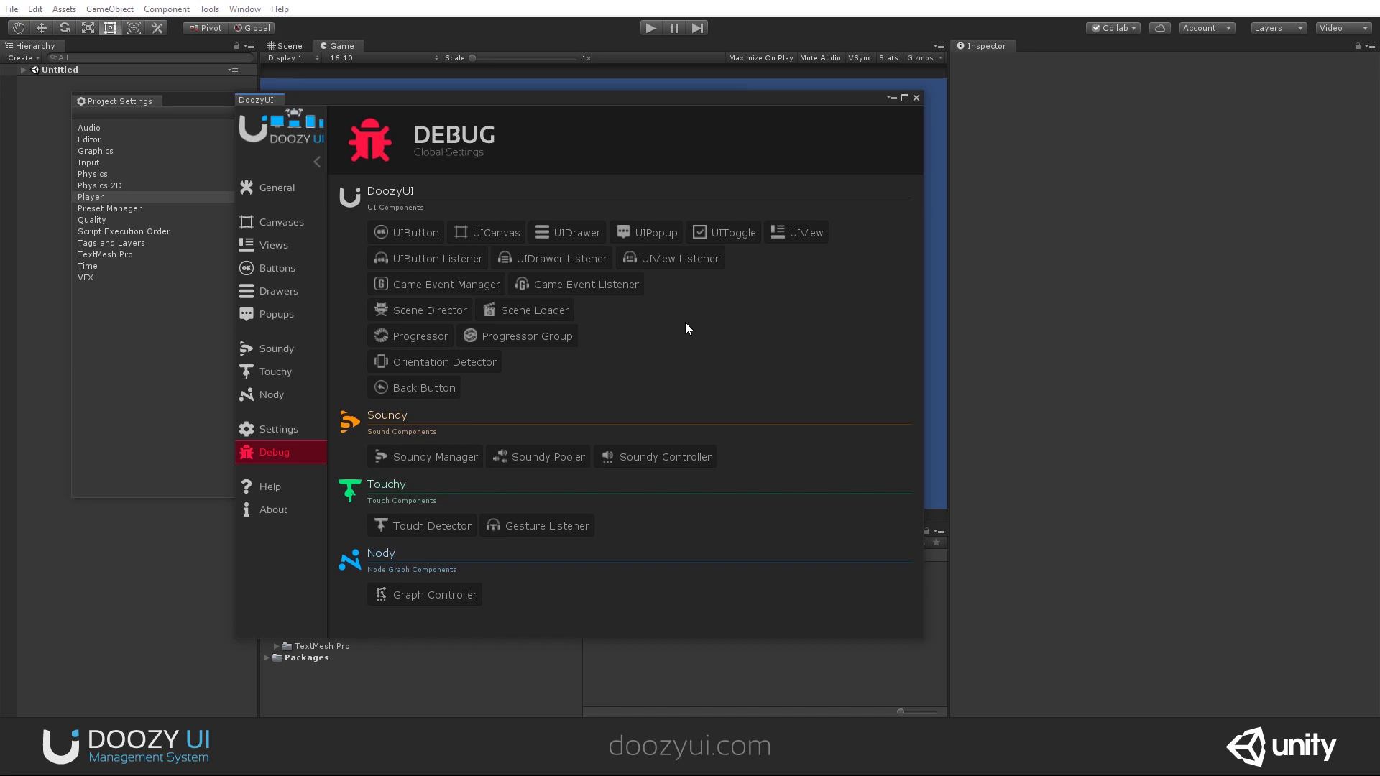
left_click(404, 231)
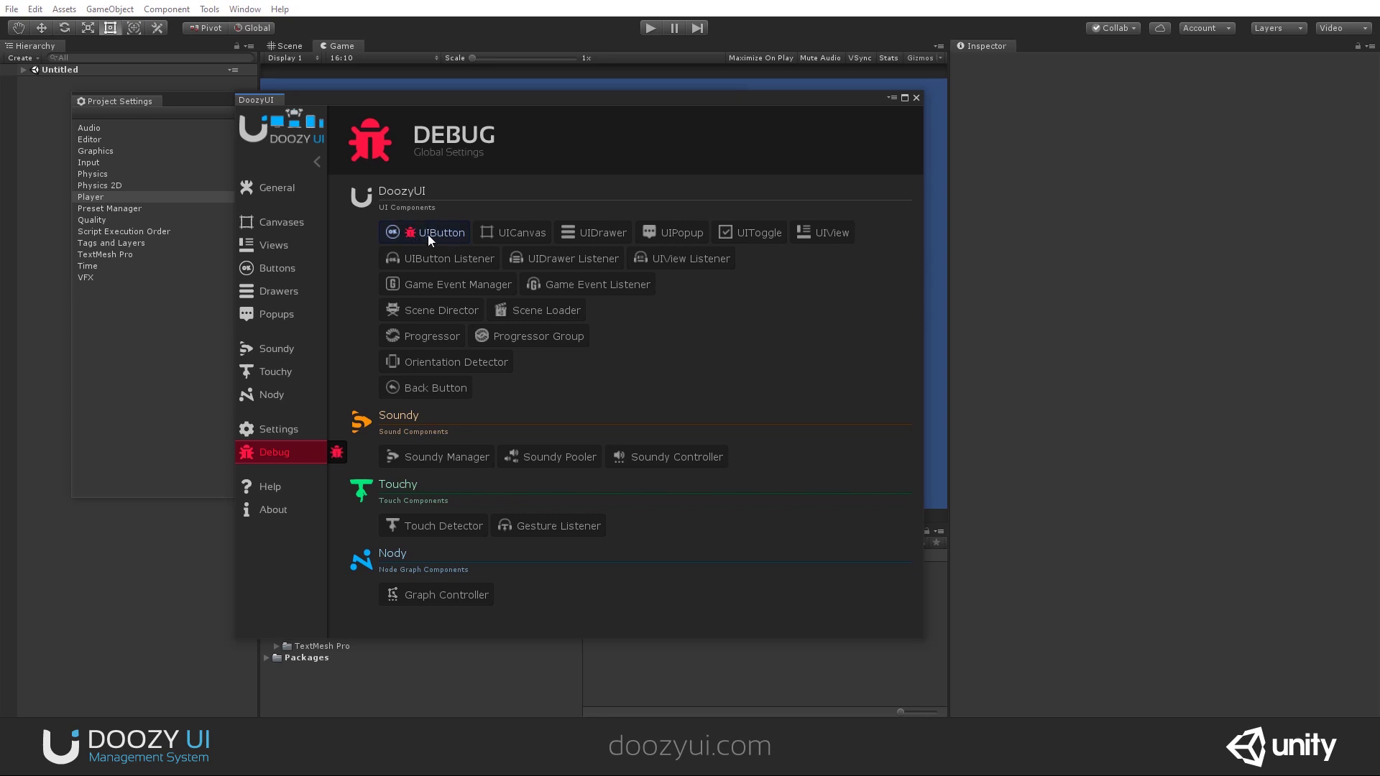
left_click(423, 232)
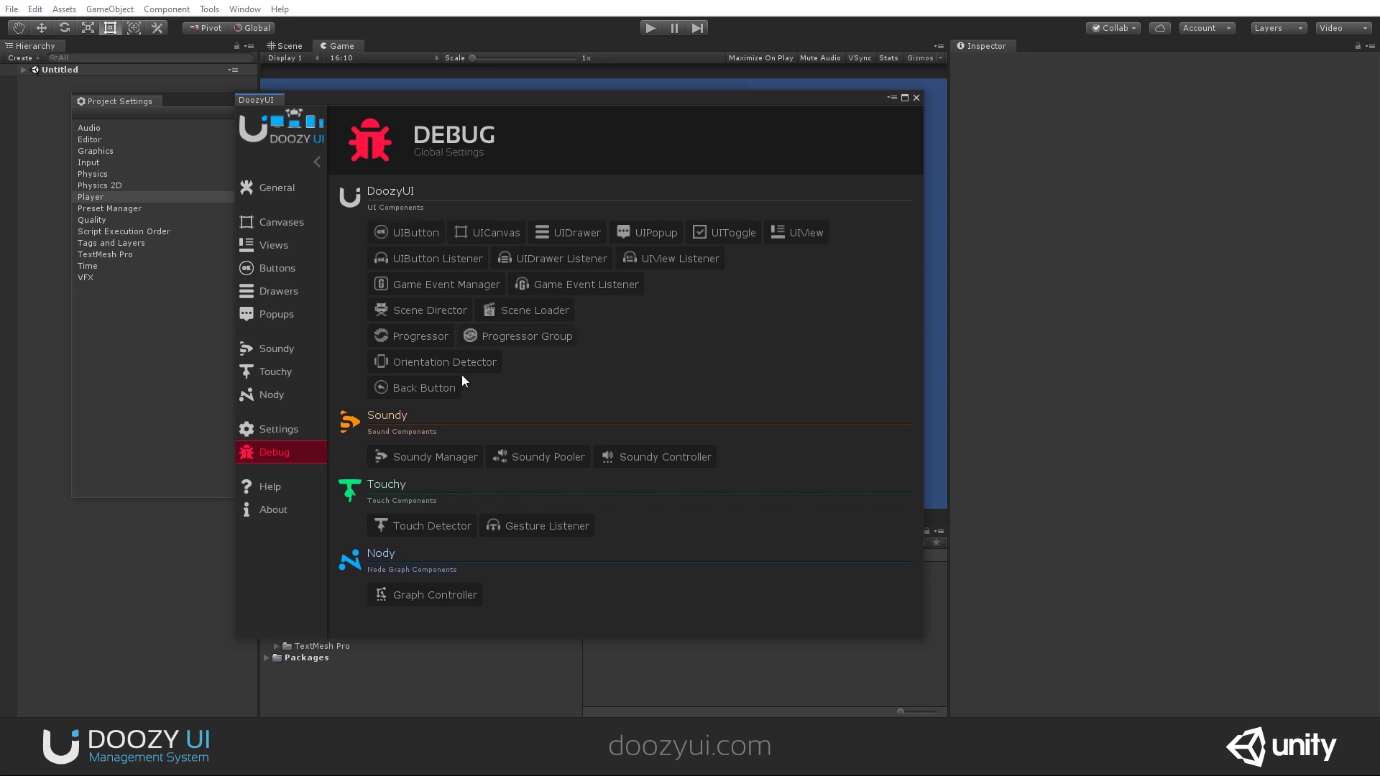
left_click(408, 284)
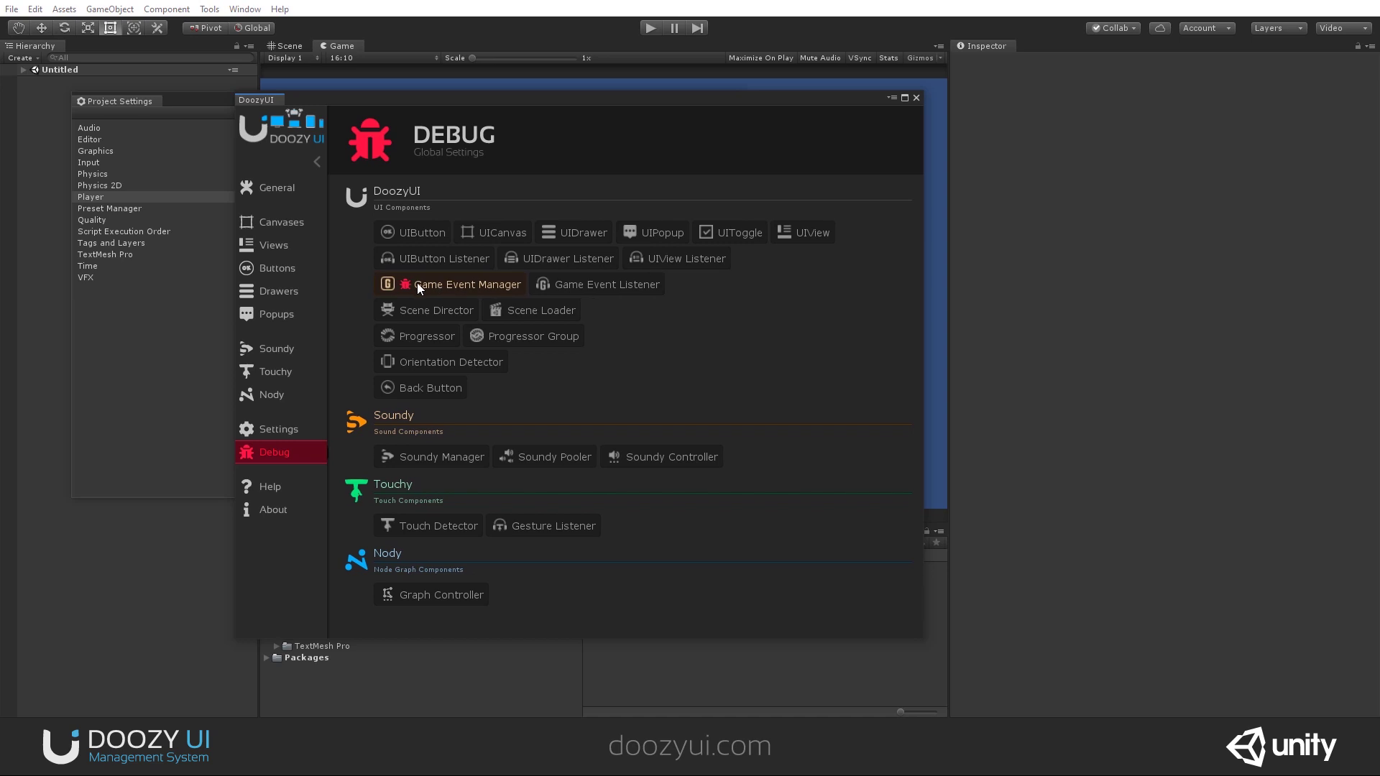
left_click(510, 286)
left_click(492, 311)
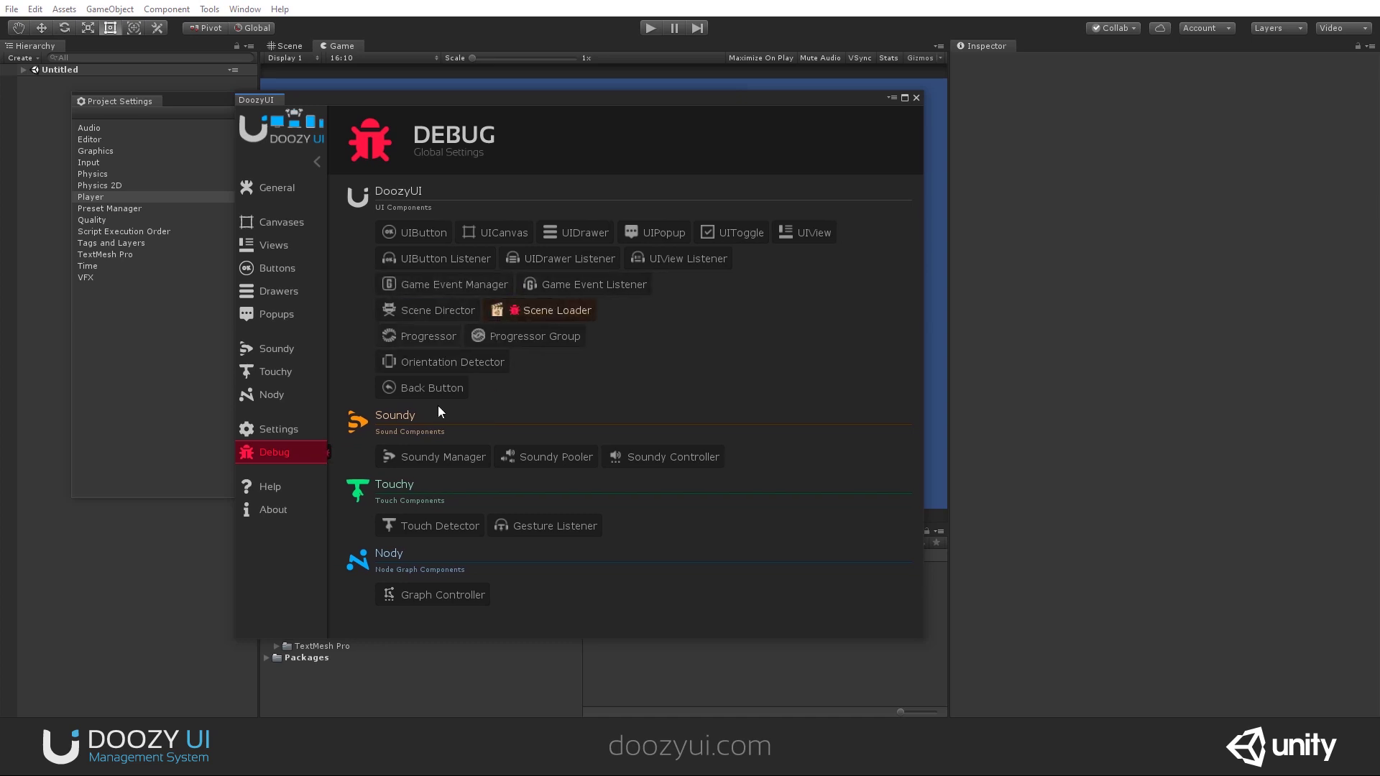
left_click(529, 309)
Toggle Game Event Manager, Progressor, UIDrawer Listener and Game Event Listener debugging on and off, then open Help.
left_click(439, 284)
left_click(432, 335)
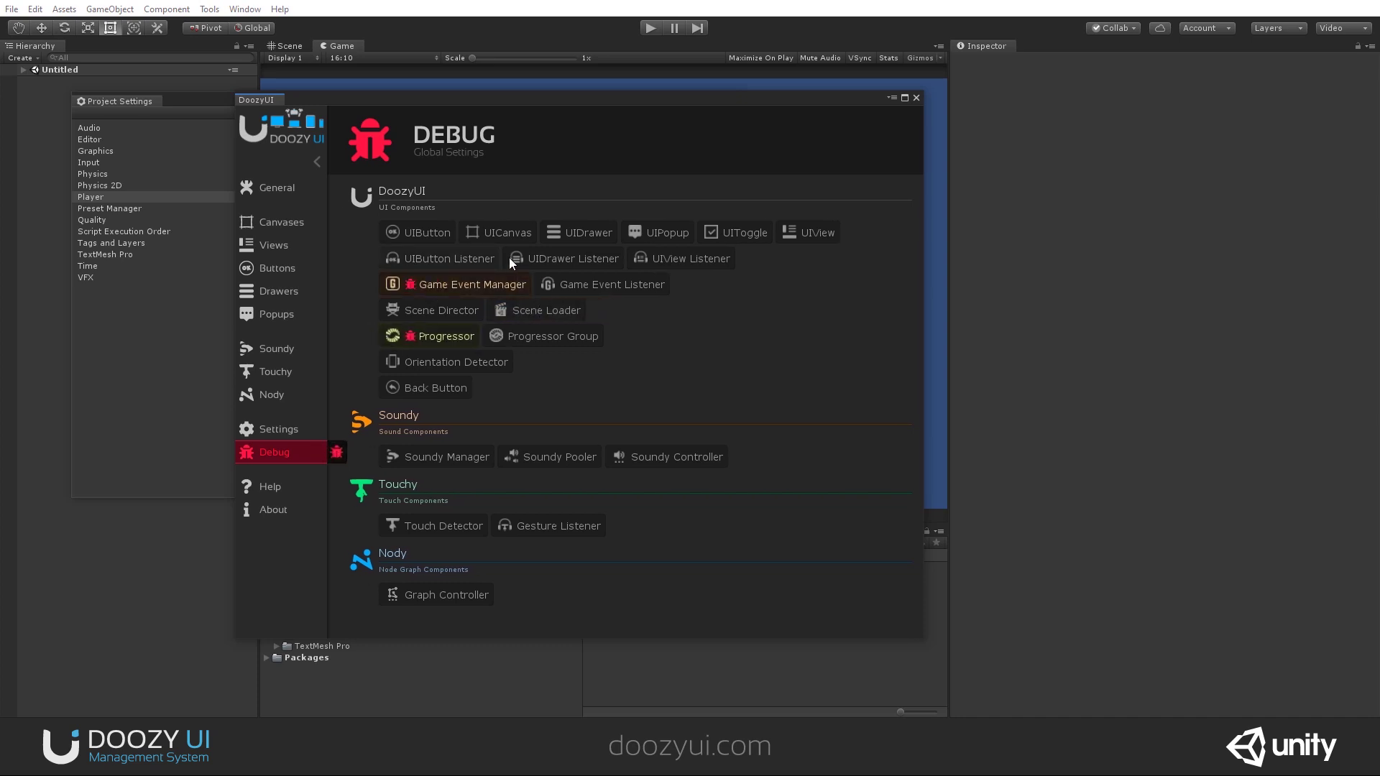
left_click(509, 257)
left_click(503, 260)
left_click(483, 287)
left_click(457, 333)
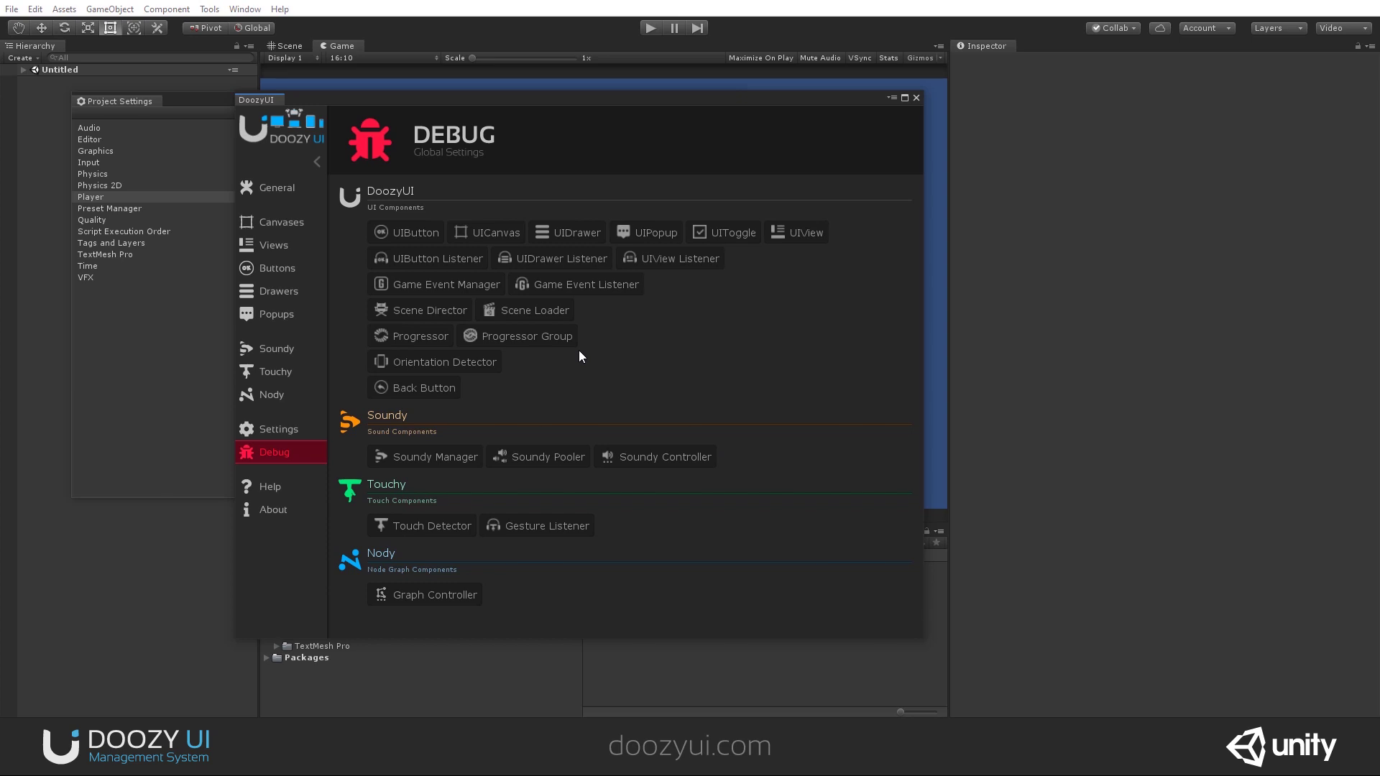
left_click(571, 284)
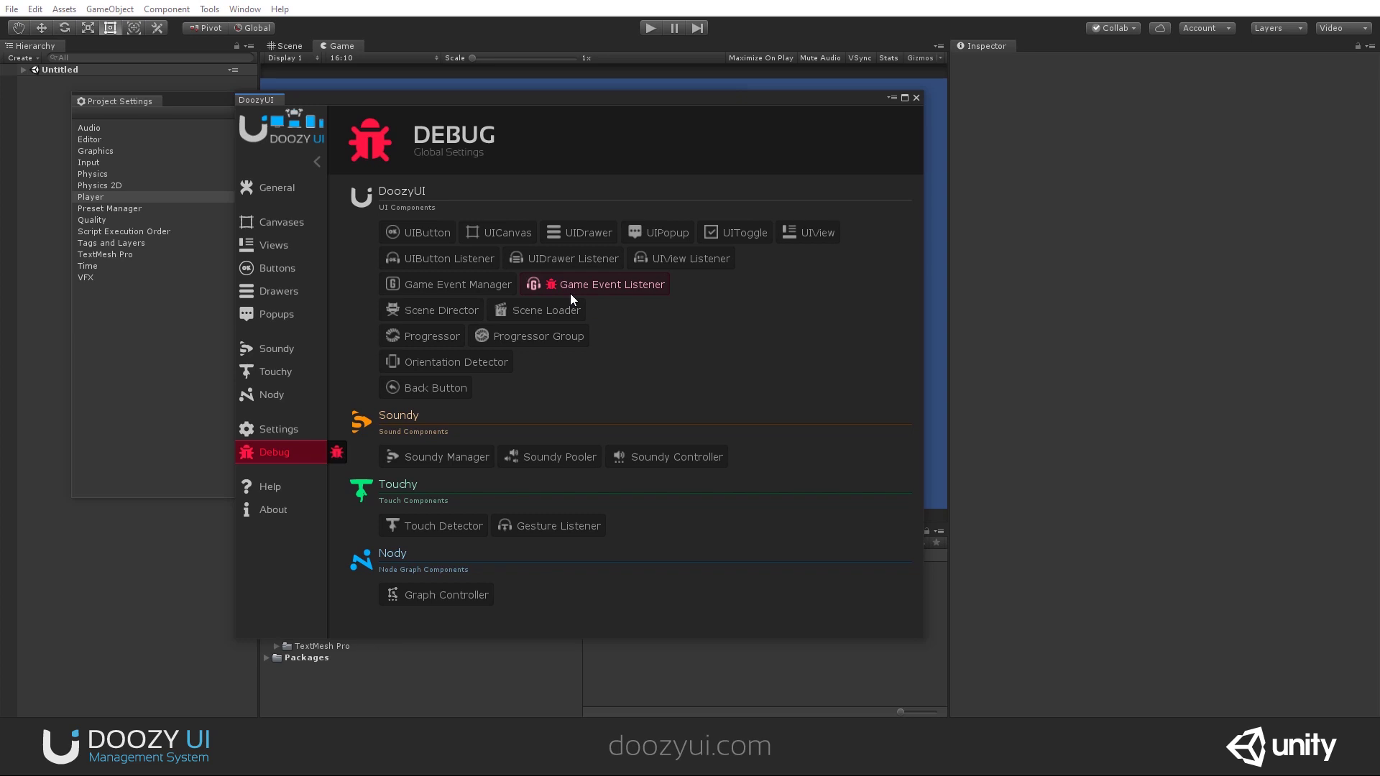
left_click(622, 290)
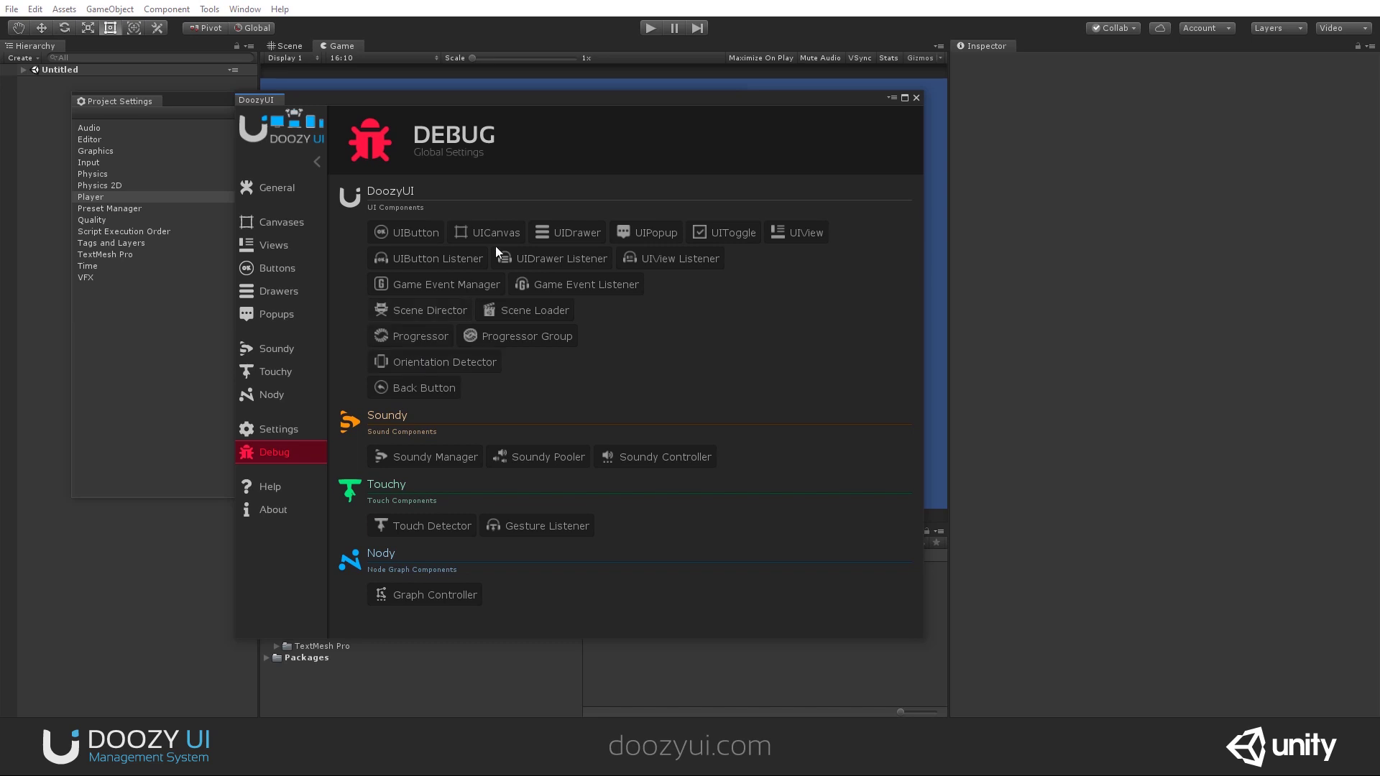
left_click(279, 487)
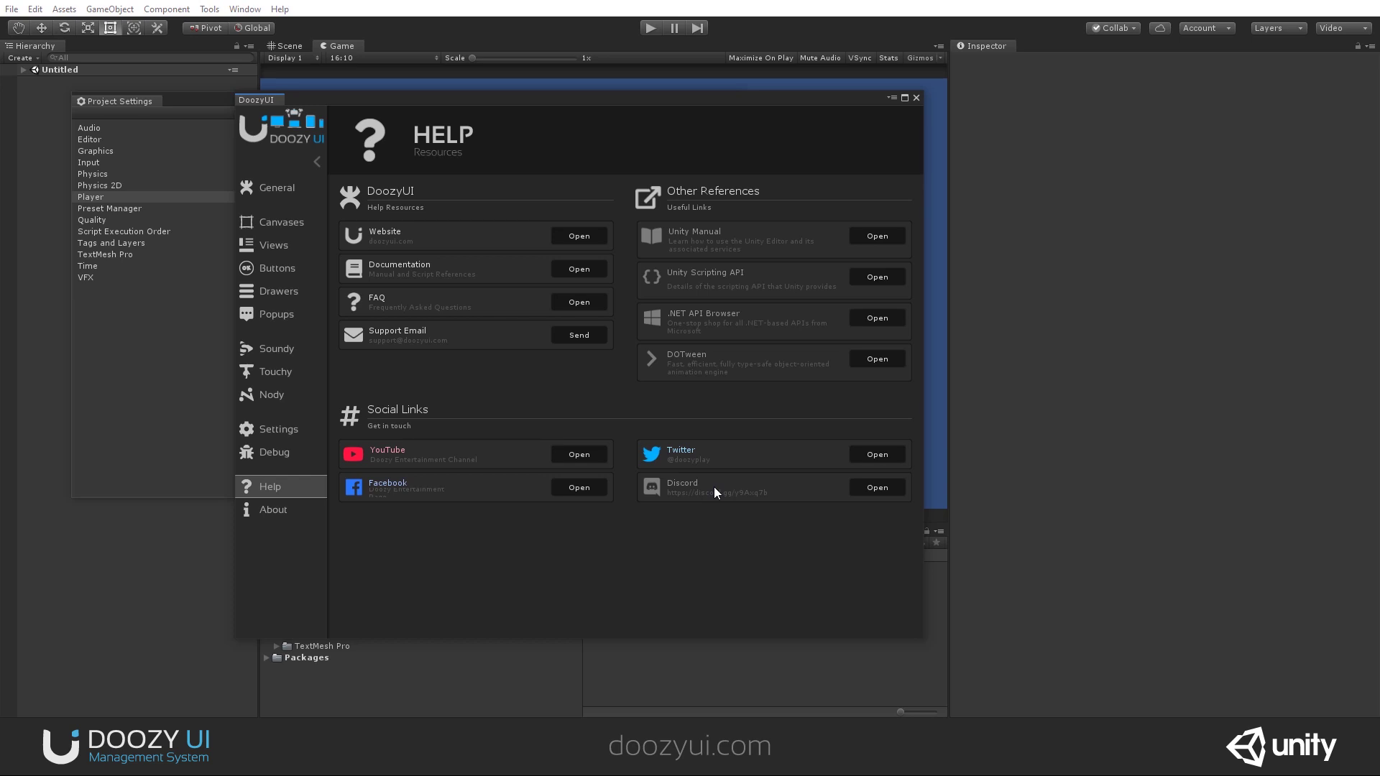
Move from the Help resources to the About page.
left_click(273, 509)
Skim the About descriptions, then go back to the General page showing TextMeshPro Enabled and Orientation Detector Disabled.
scroll(674, 411, "down", 5)
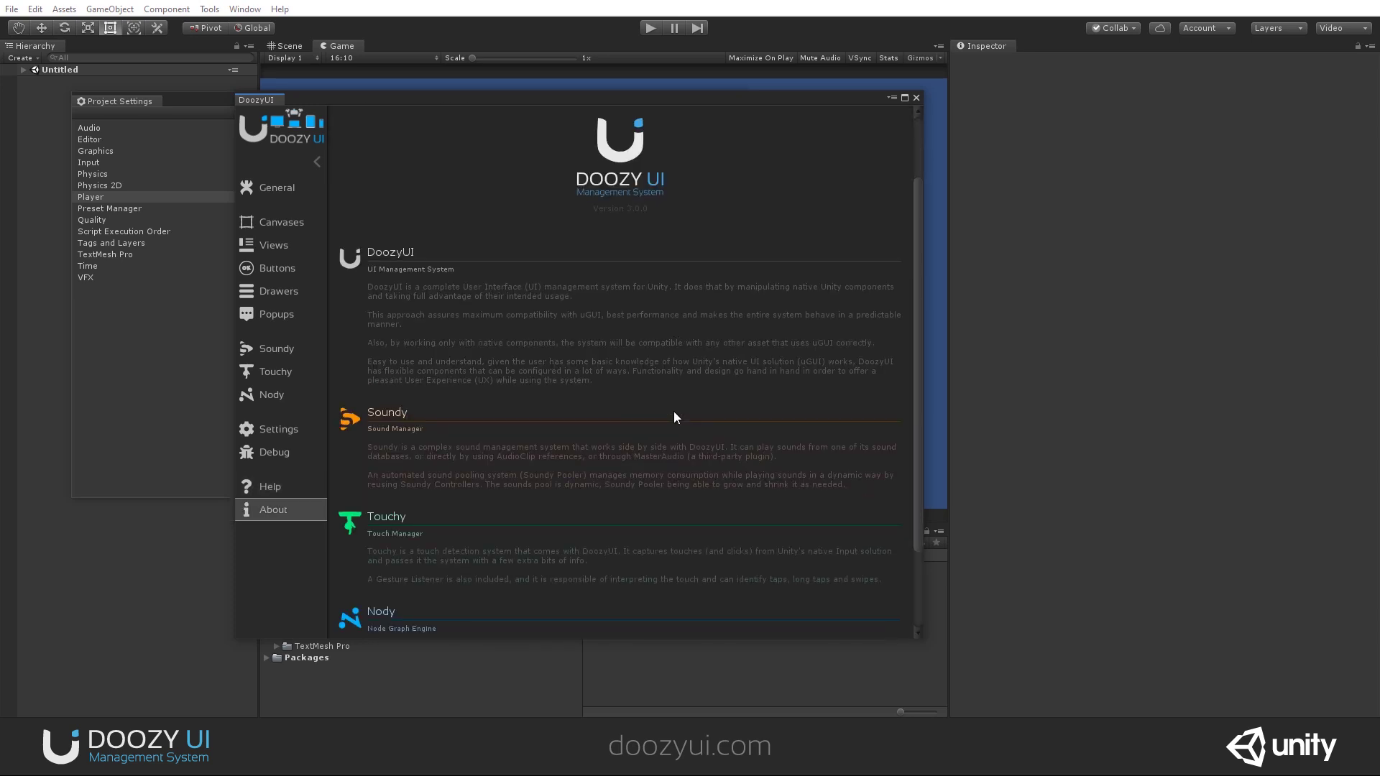
scroll(669, 402, "up", 5)
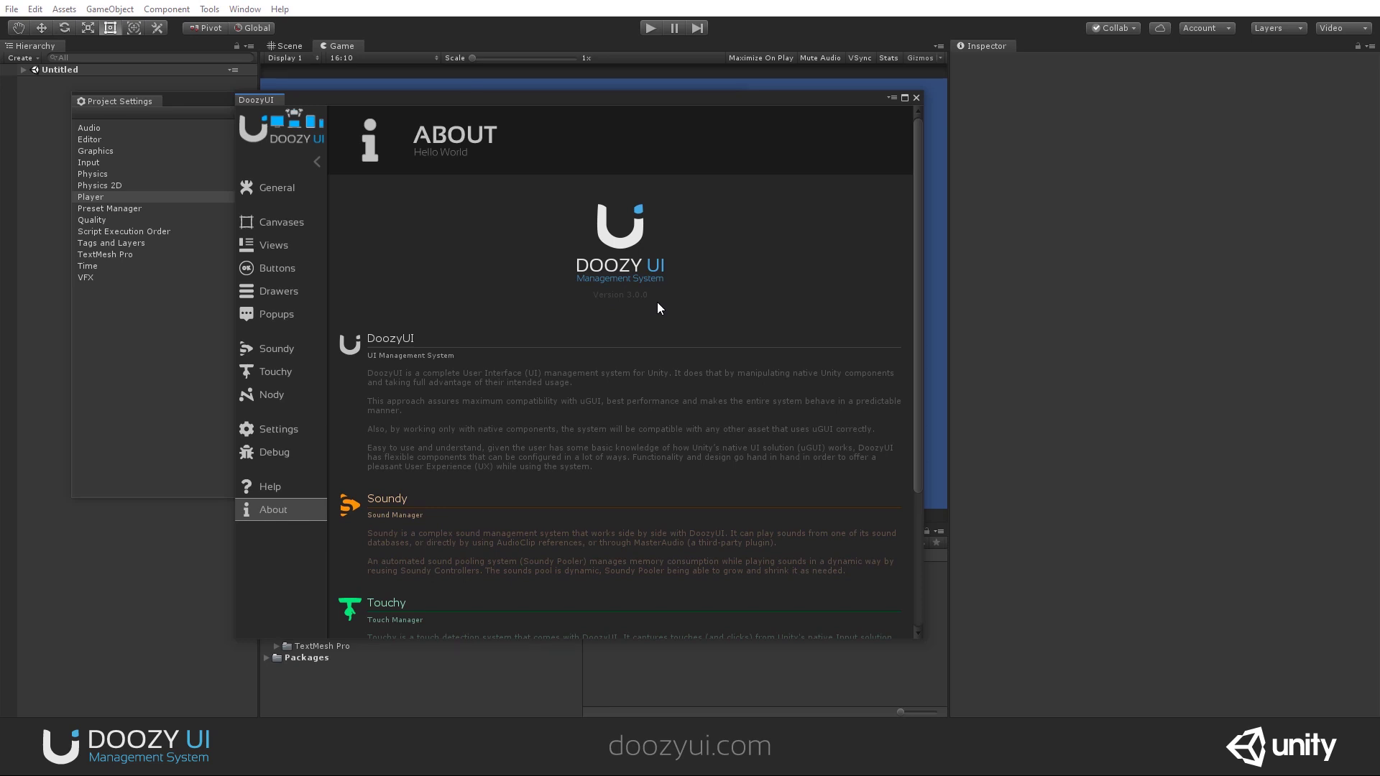
left_click(270, 187)
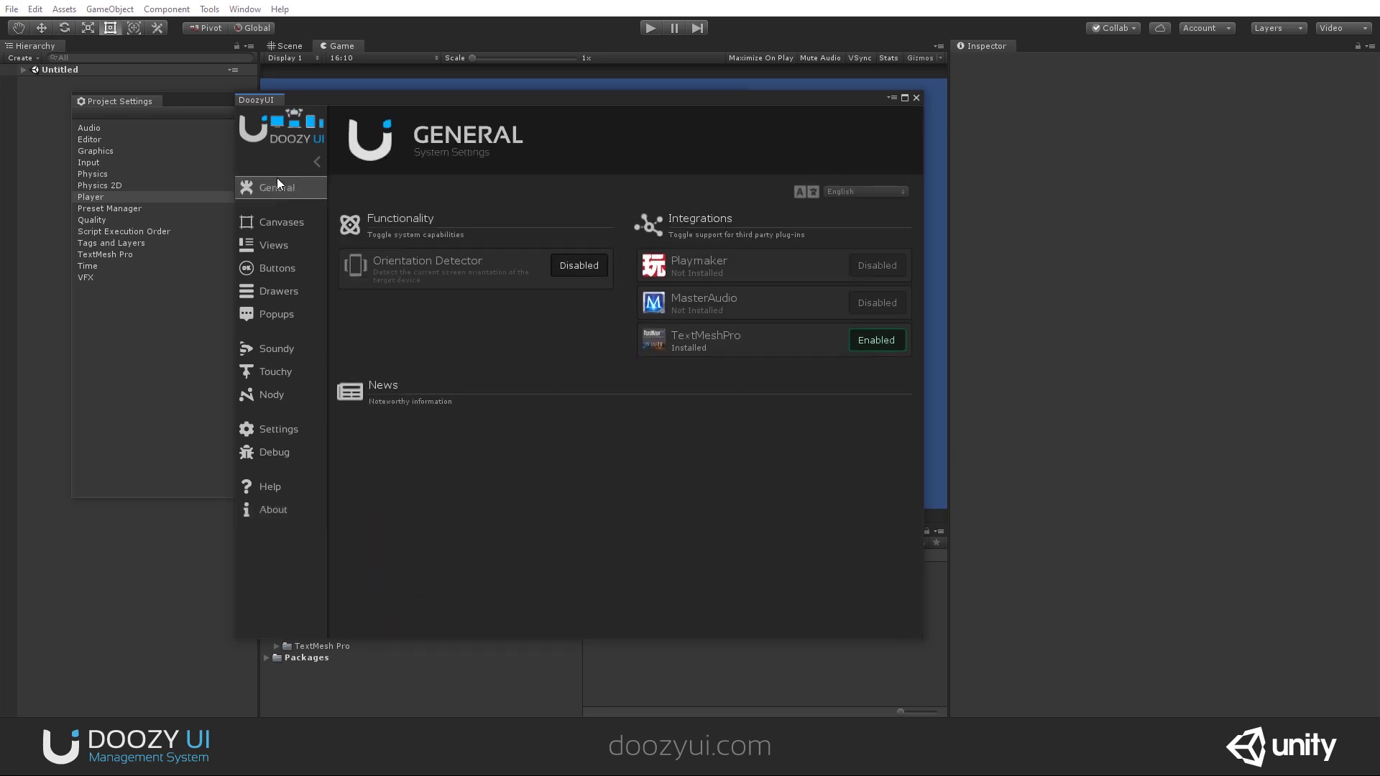